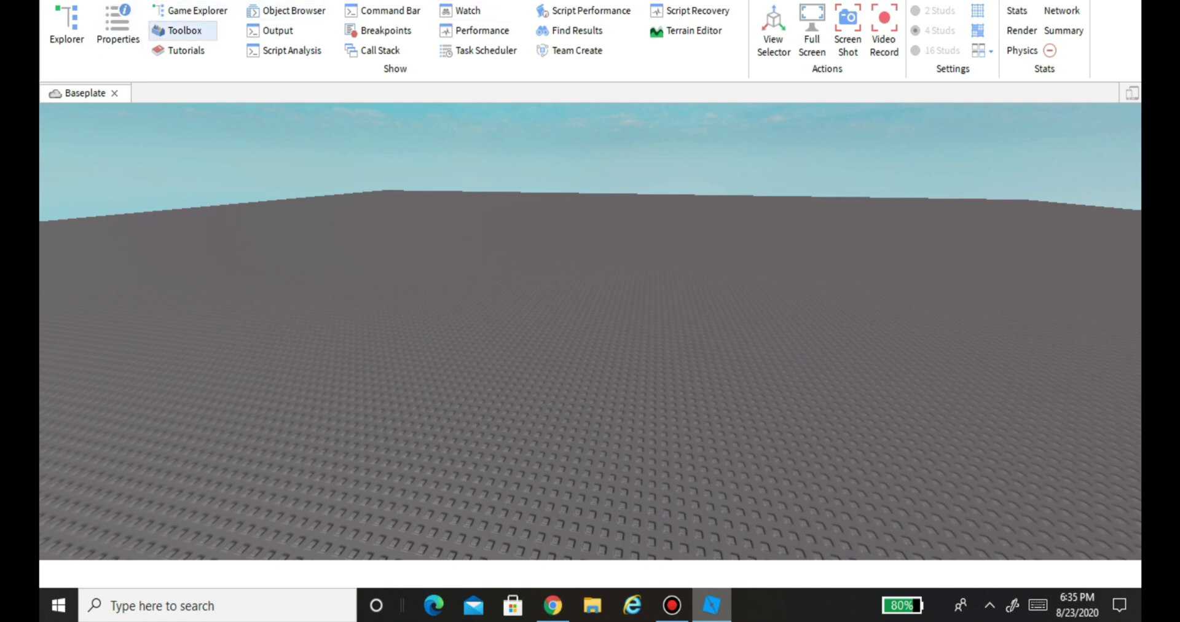
- Search the Toolbox marketplace's plugins for "load character"
{"action": "left_click", "coordinate": [183, 31]}
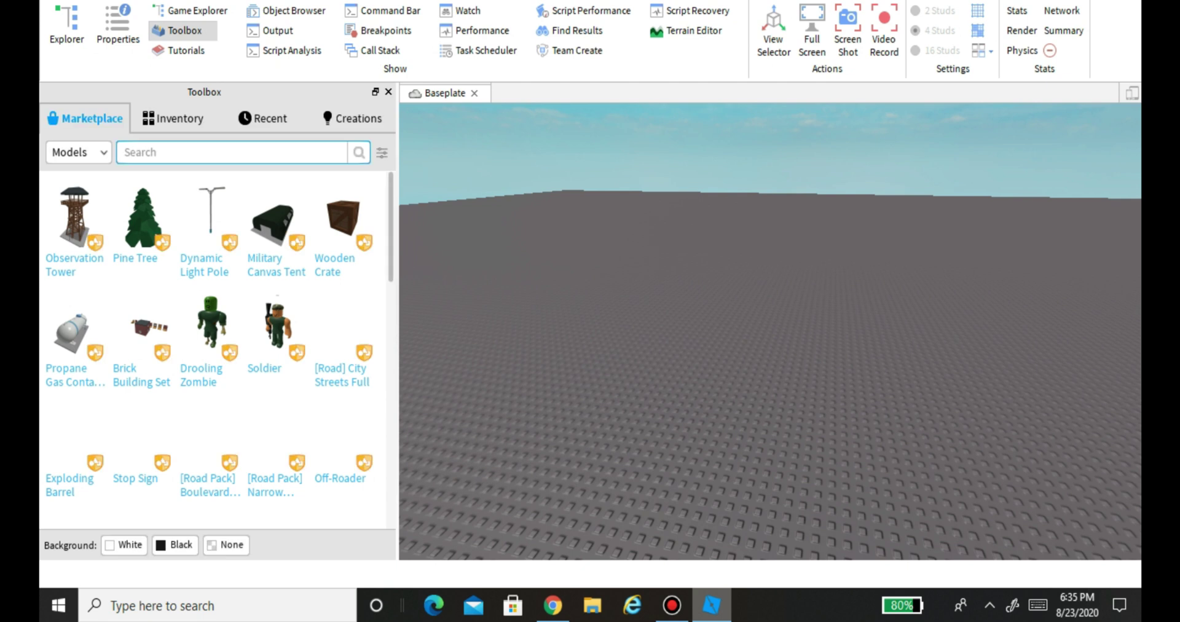
{"action": "left_click", "coordinate": [74, 152]}
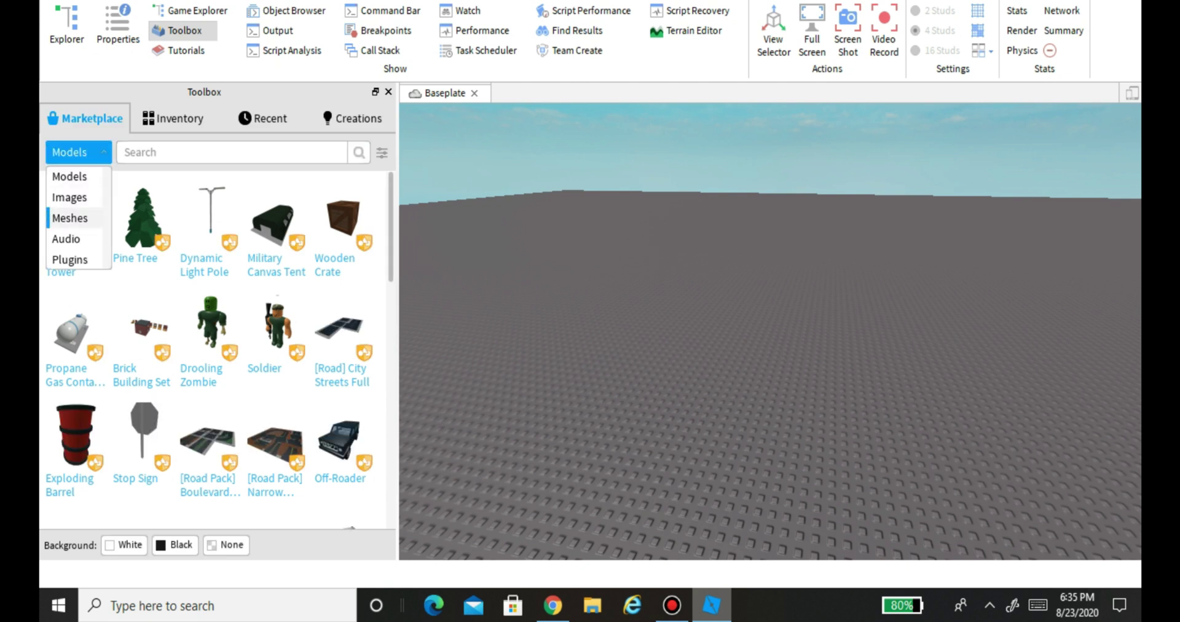
{"action": "left_click", "coordinate": [70, 259]}
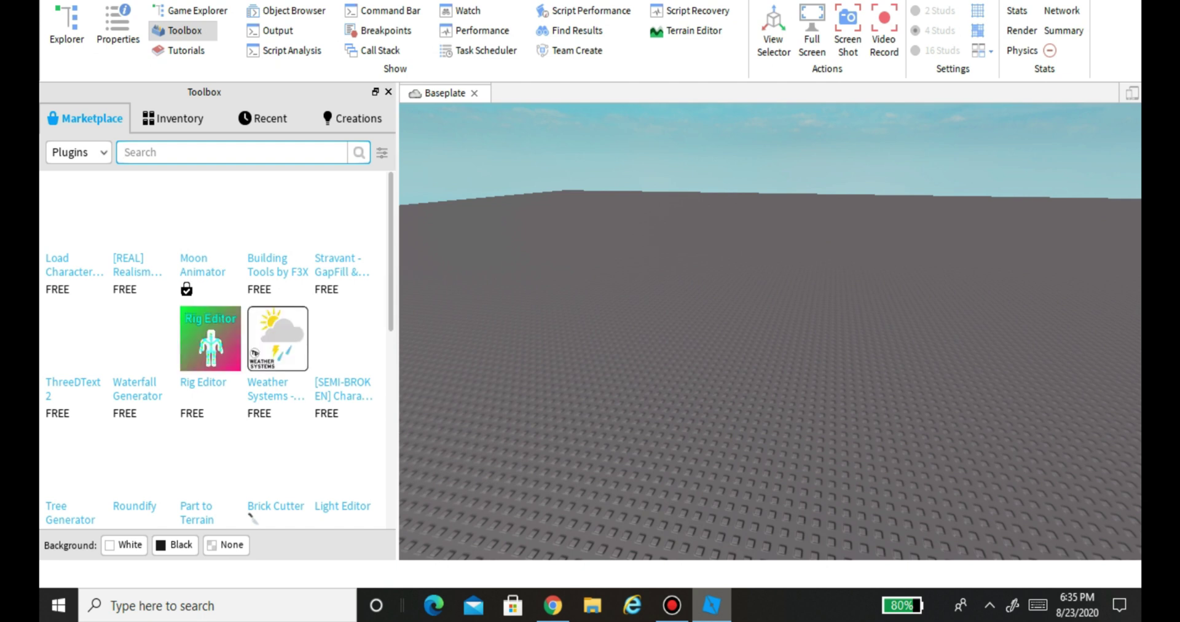
{"action": "type", "text": "load char"}
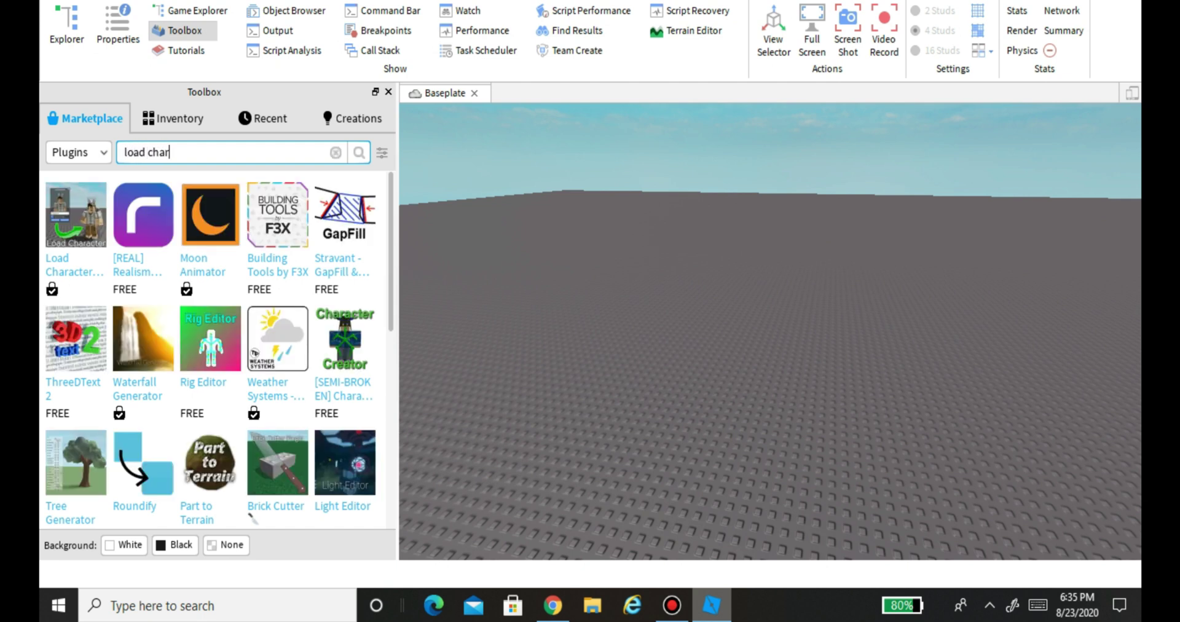
{"action": "type", "text": "acter"}
{"action": "key", "text": "Return"}
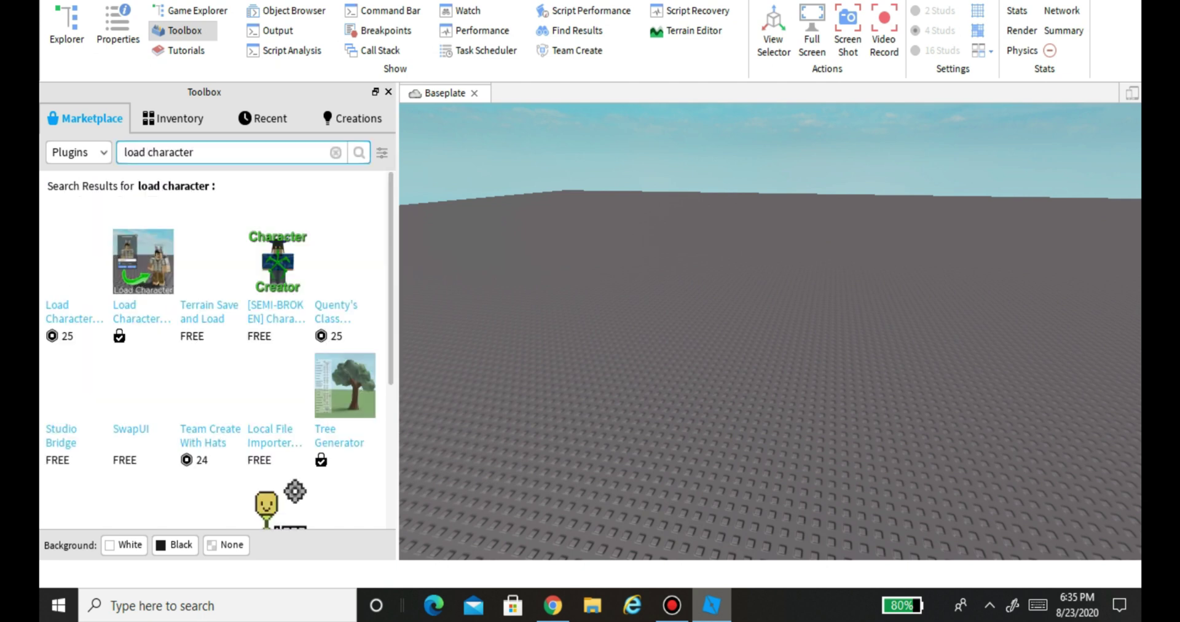
- Review the details of the Load Character Lite plugin, and close the details and the Toolbox
{"action": "left_click", "coordinate": [142, 262]}
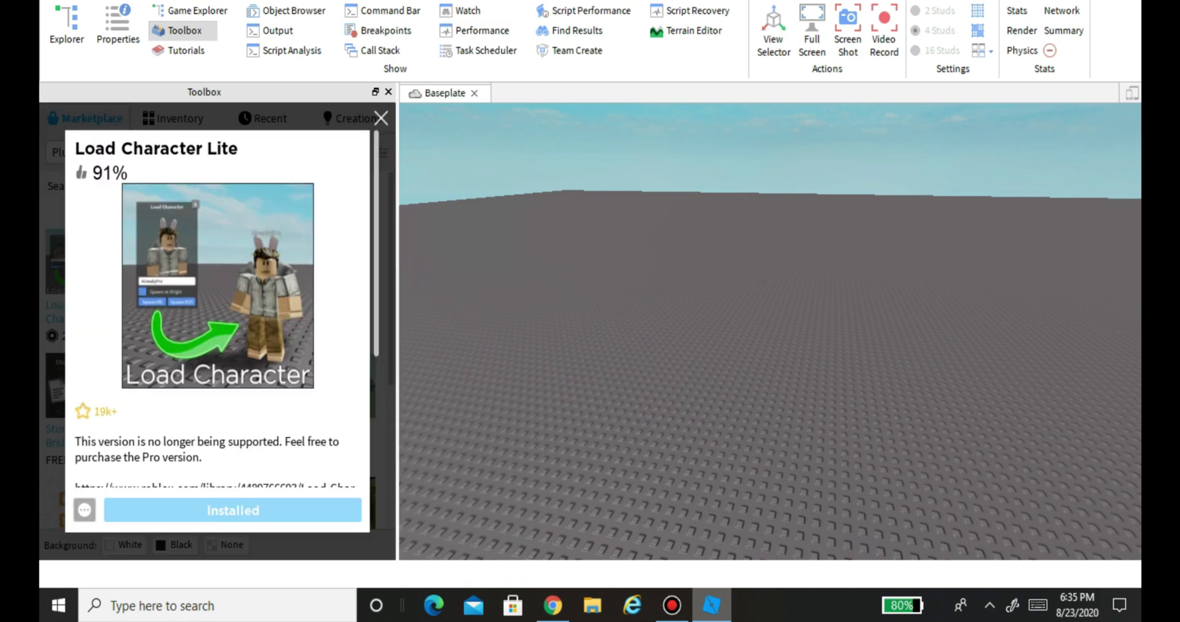
{"action": "scroll", "coordinate": [218, 307], "scroll_direction": "down", "scroll_amount": 4}
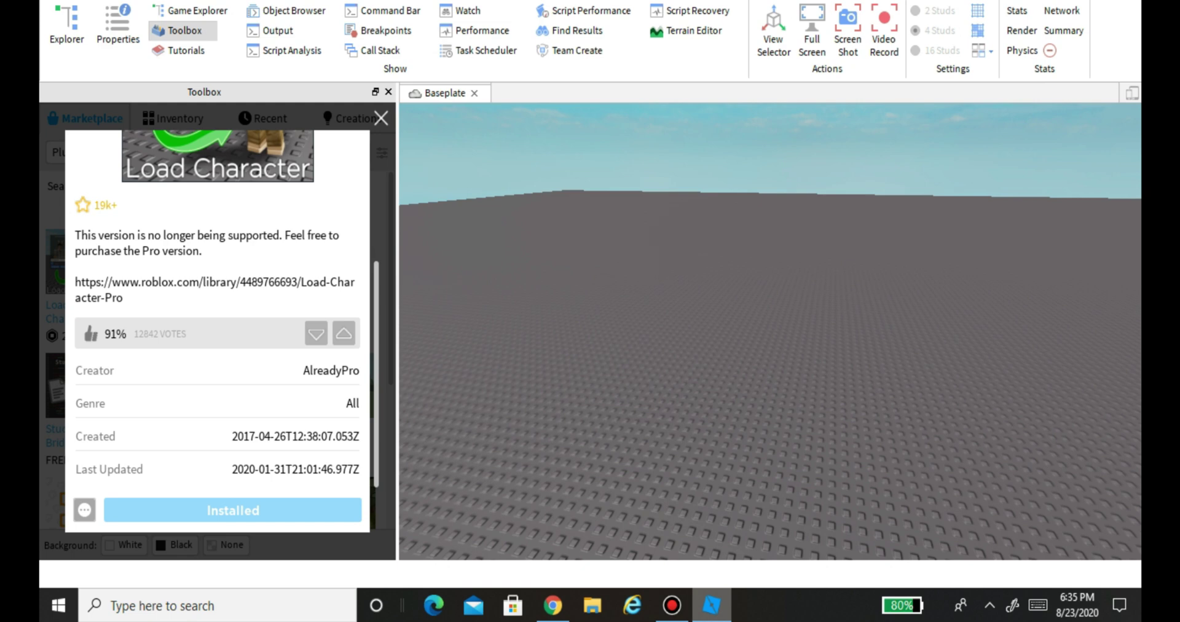
{"action": "scroll", "coordinate": [218, 308], "scroll_direction": "up", "scroll_amount": 4}
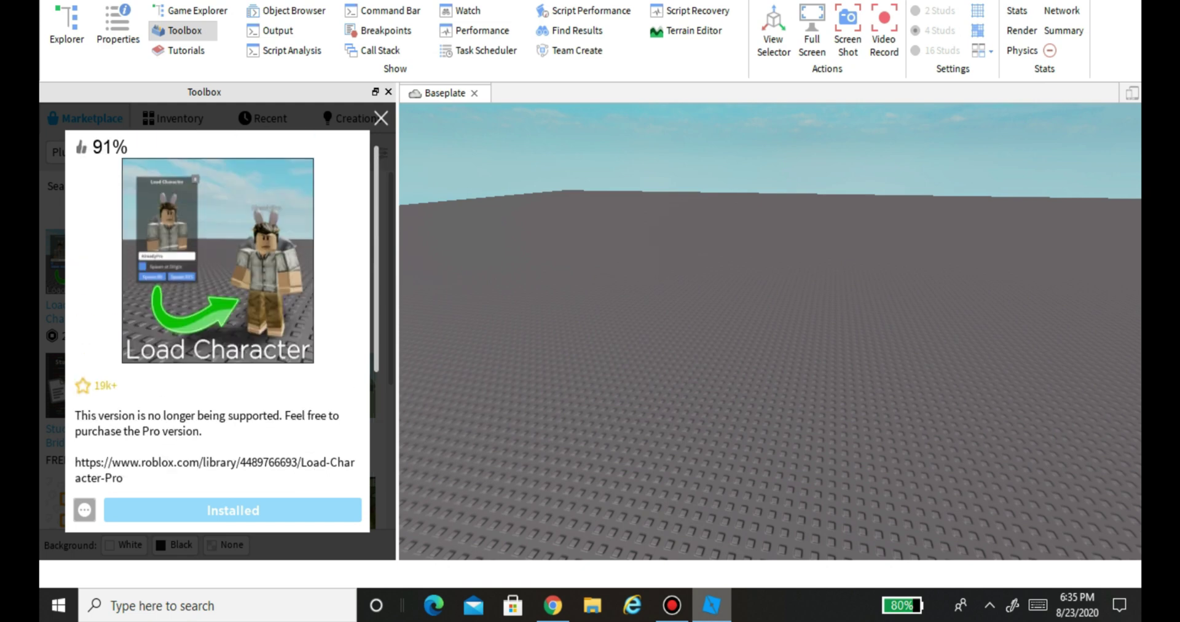
{"action": "left_click", "coordinate": [381, 118]}
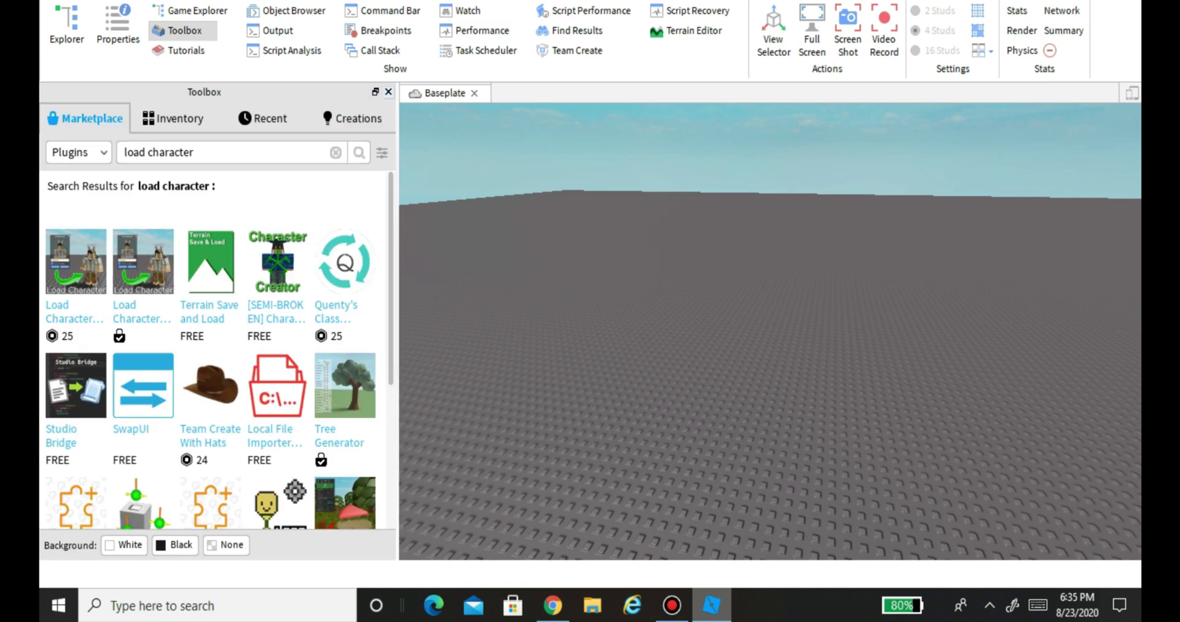
{"action": "left_click", "coordinate": [388, 92]}
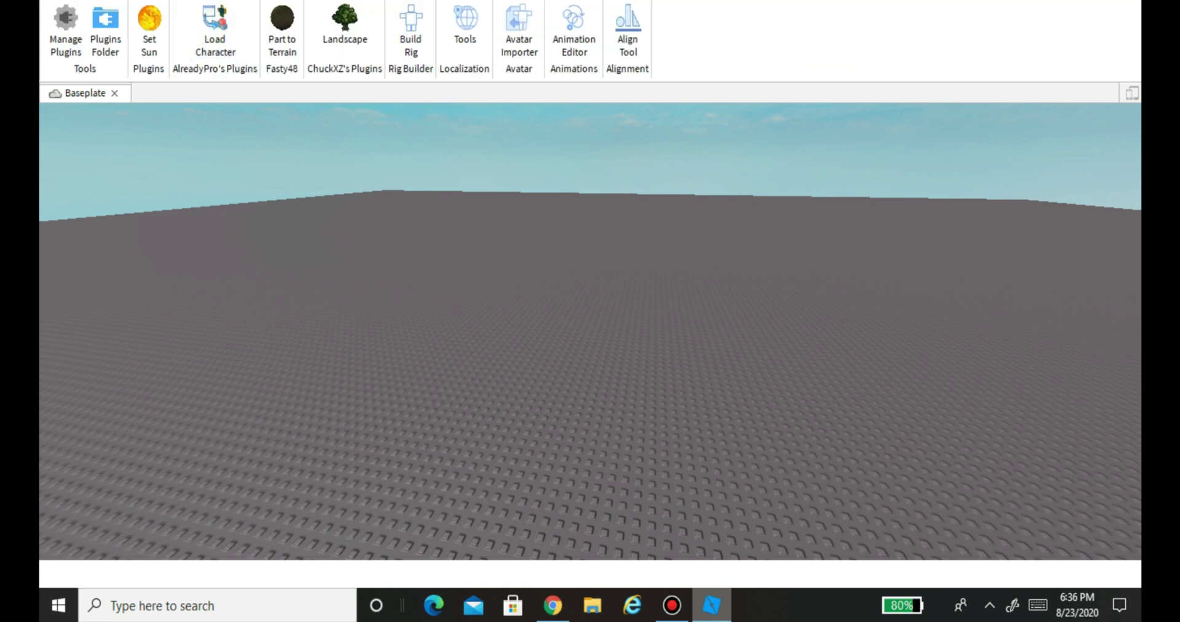
- Spawn an R6 character with the Load Character plugin, replacing the default username with the desired avatar's username
{"action": "left_click", "coordinate": [215, 27]}
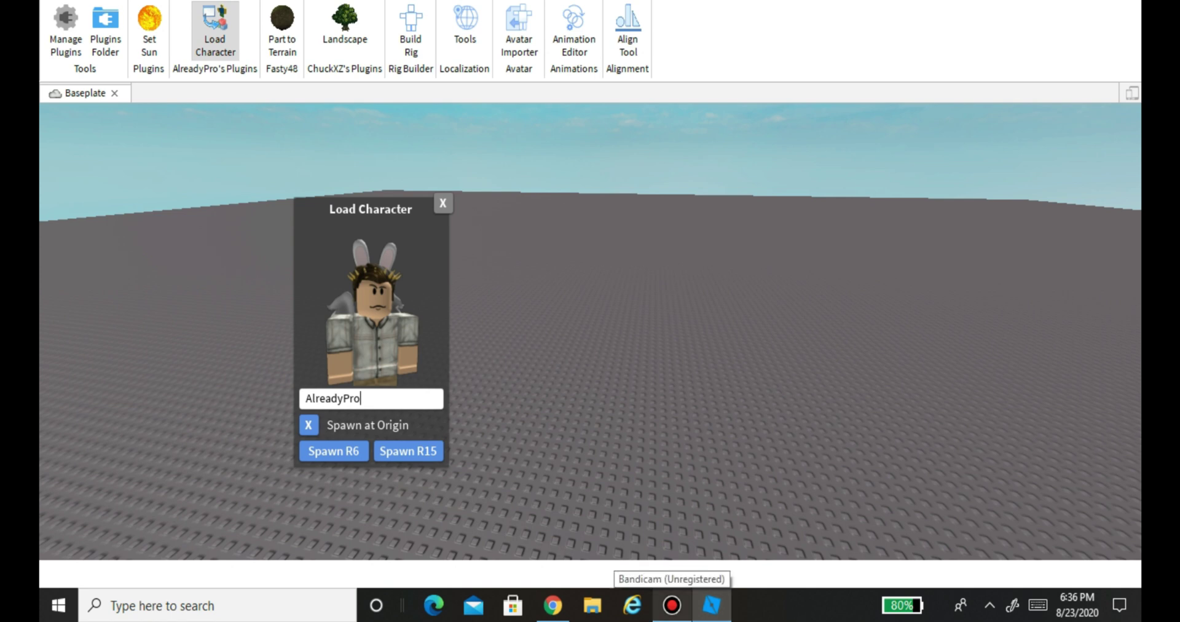
{"action": "key", "text": "BackSpace"}
{"action": "key", "text": "BackSpace"}
{"action": "key", "text": "BackSpace"}
{"action": "key", "text": "BackSpace"}
{"action": "key", "text": "BackSpace"}
{"action": "key", "text": "BackSpace"}
{"action": "key", "text": "BackSpace"}
{"action": "key", "text": "BackSpace"}
{"action": "key", "text": "BackSpace"}
{"action": "key", "text": "BackSpace"}
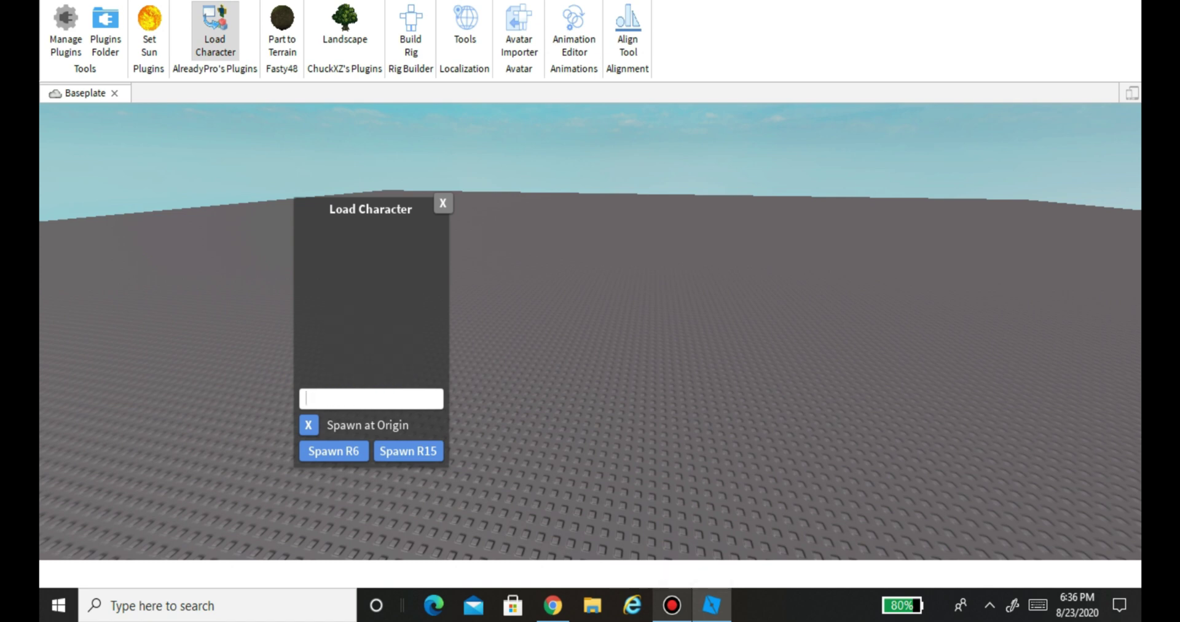
{"action": "type", "text": "maxdamoney"}
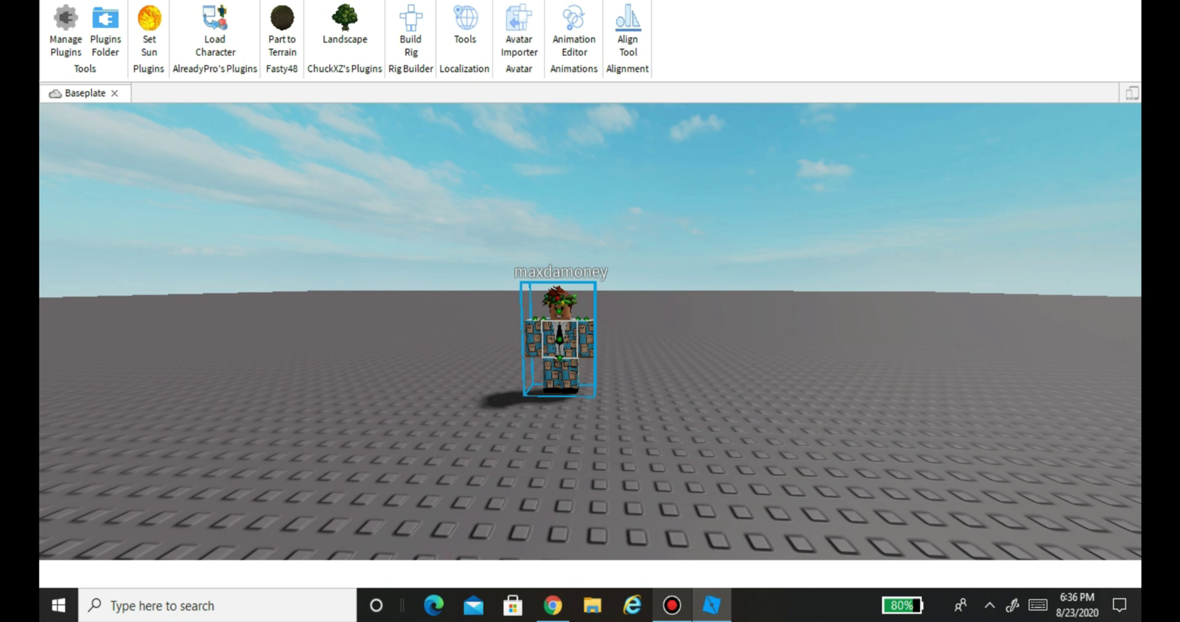
- Show the Explorer and delete the face decal from the spawned character's Head
{"action": "left_click", "coordinate": [344, 1]}
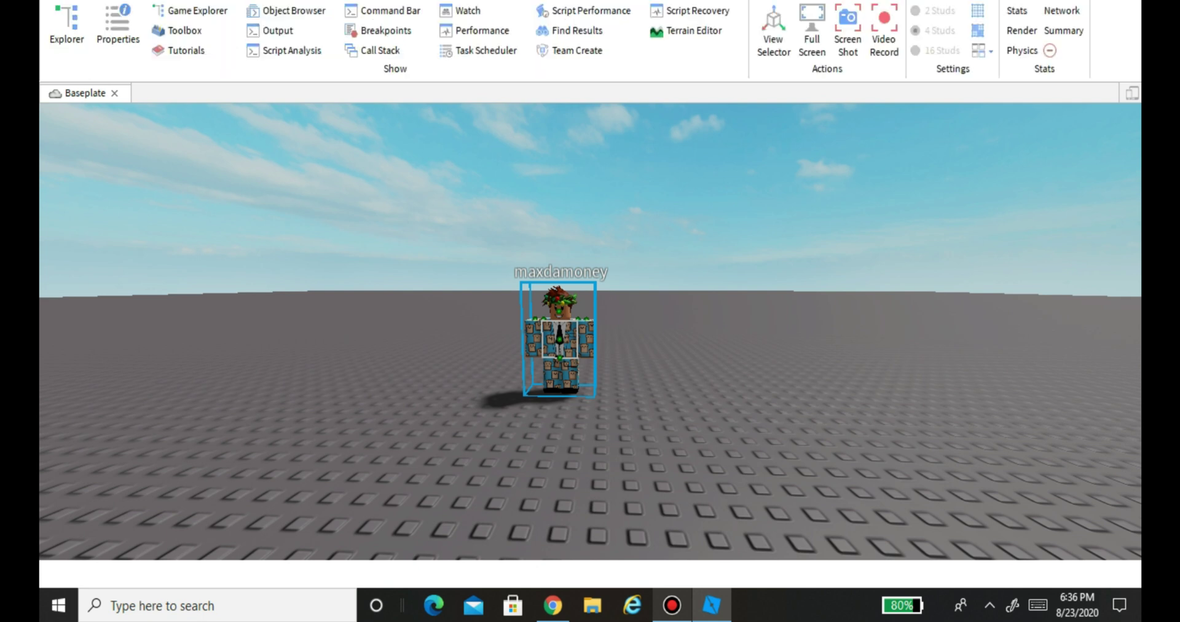
{"action": "left_click", "coordinate": [66, 30]}
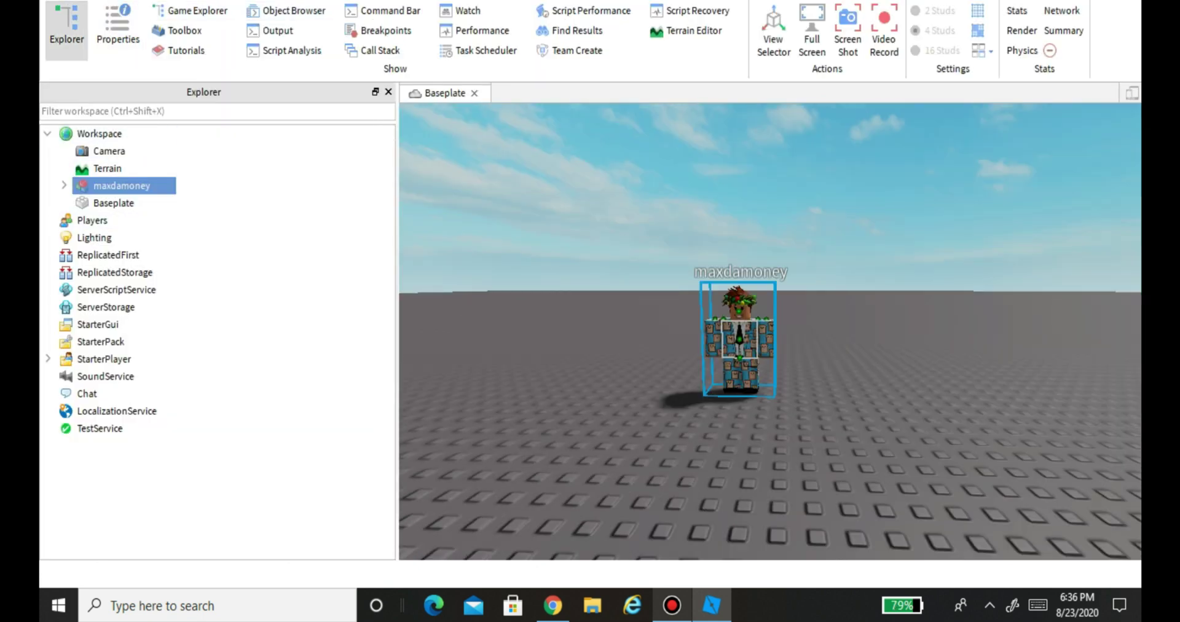
{"action": "mouse_move", "coordinate": [123, 186]}
{"action": "left_click", "coordinate": [64, 185]}
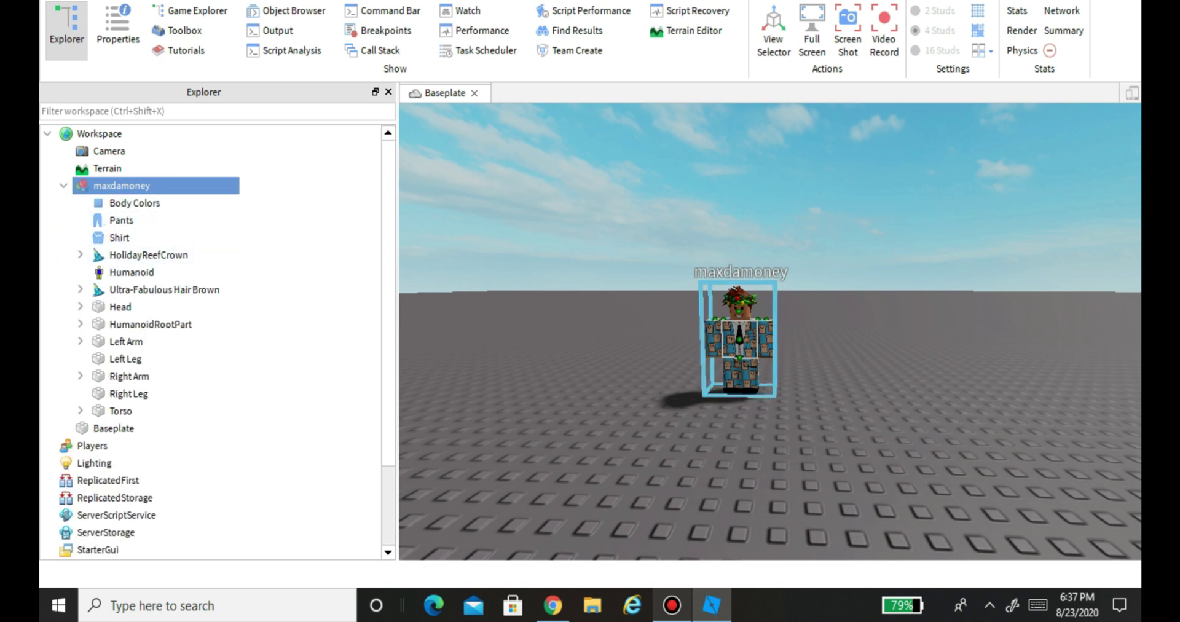
{"action": "left_click", "coordinate": [80, 307]}
{"action": "left_click", "coordinate": [134, 410]}
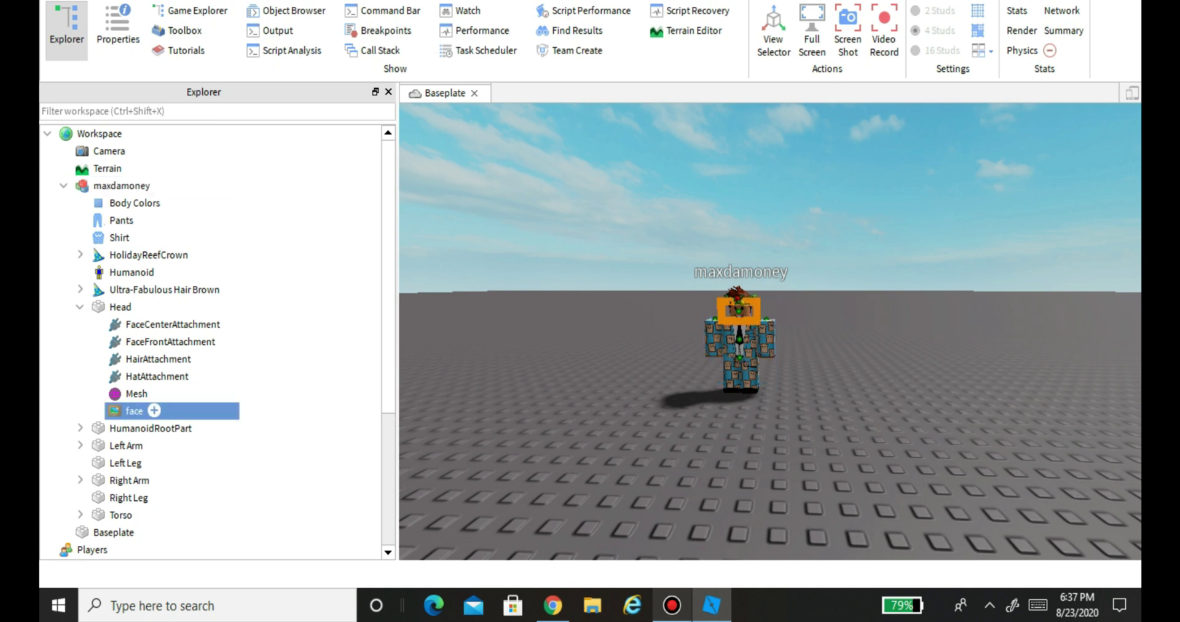
{"action": "key", "text": "Delete"}
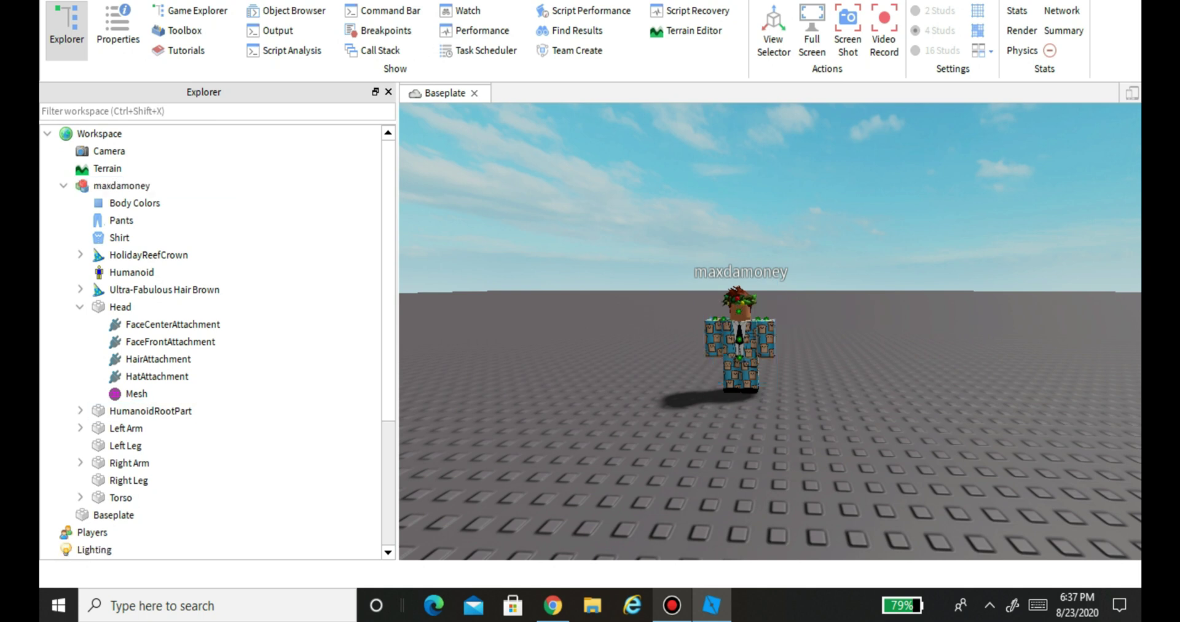
- Export the whole character model to the Desktop as an OBJ file named Tutorial
{"action": "scroll", "coordinate": [770, 332], "scroll_direction": "up", "scroll_amount": 1}
{"action": "right_click_drag", "start_coordinate": [740, 339], "coordinate": [787, 323]}
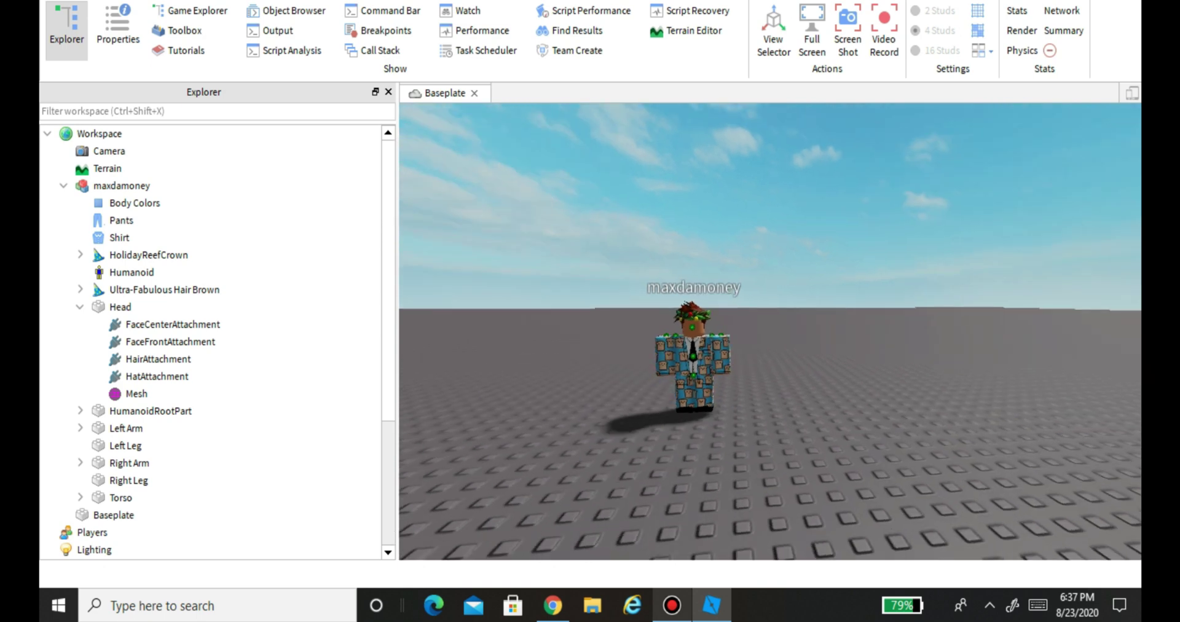
{"action": "right_click", "coordinate": [618, 208]}
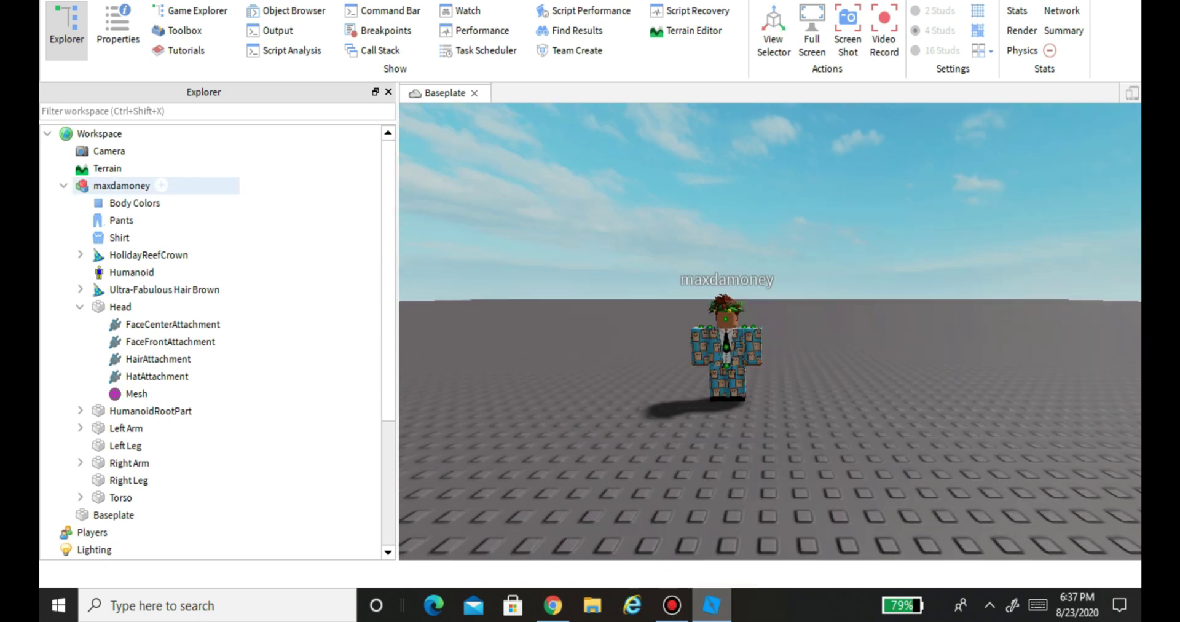
{"action": "right_click", "coordinate": [107, 185]}
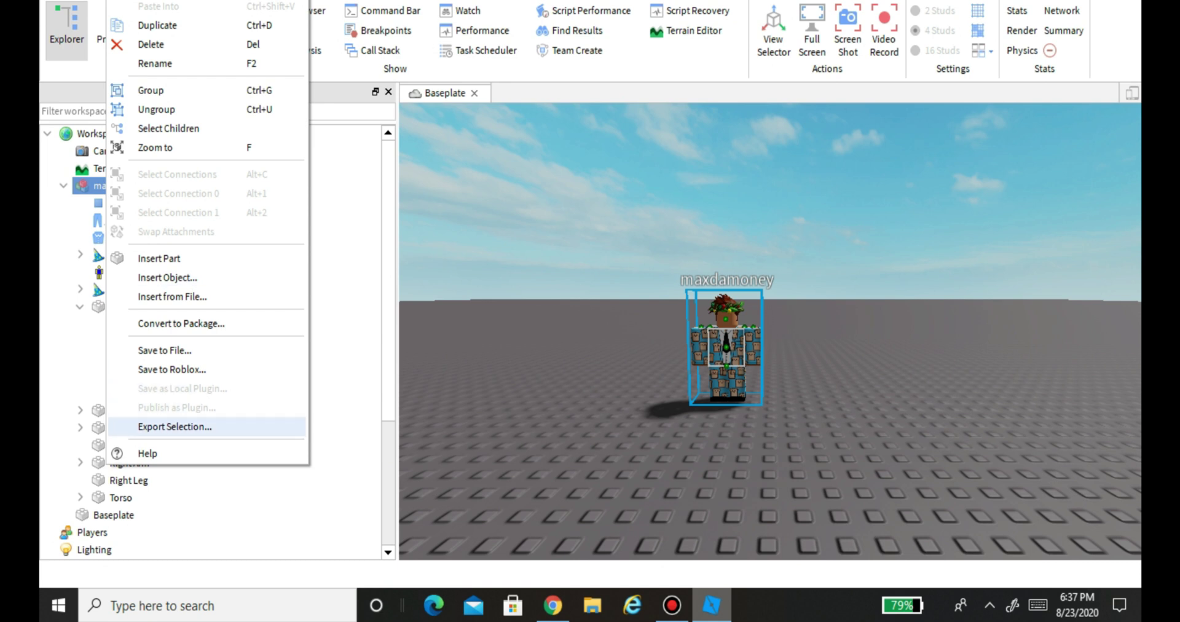
{"action": "left_click", "coordinate": [174, 426]}
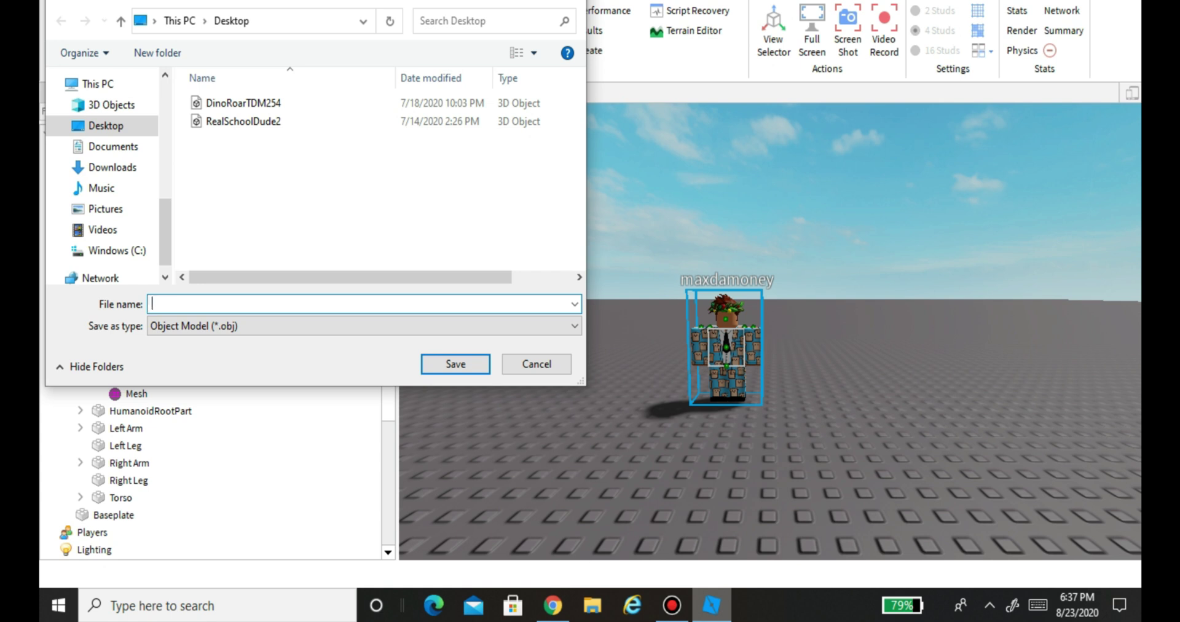
{"action": "type", "text": "Tut"}
{"action": "type", "text": "oiral"}
{"action": "key", "text": "BackSpace"}
{"action": "key", "text": "BackSpace"}
{"action": "key", "text": "BackSpace"}
{"action": "key", "text": "BackSpace"}
{"action": "type", "text": "rial4"}
{"action": "key", "text": "BackSpace"}
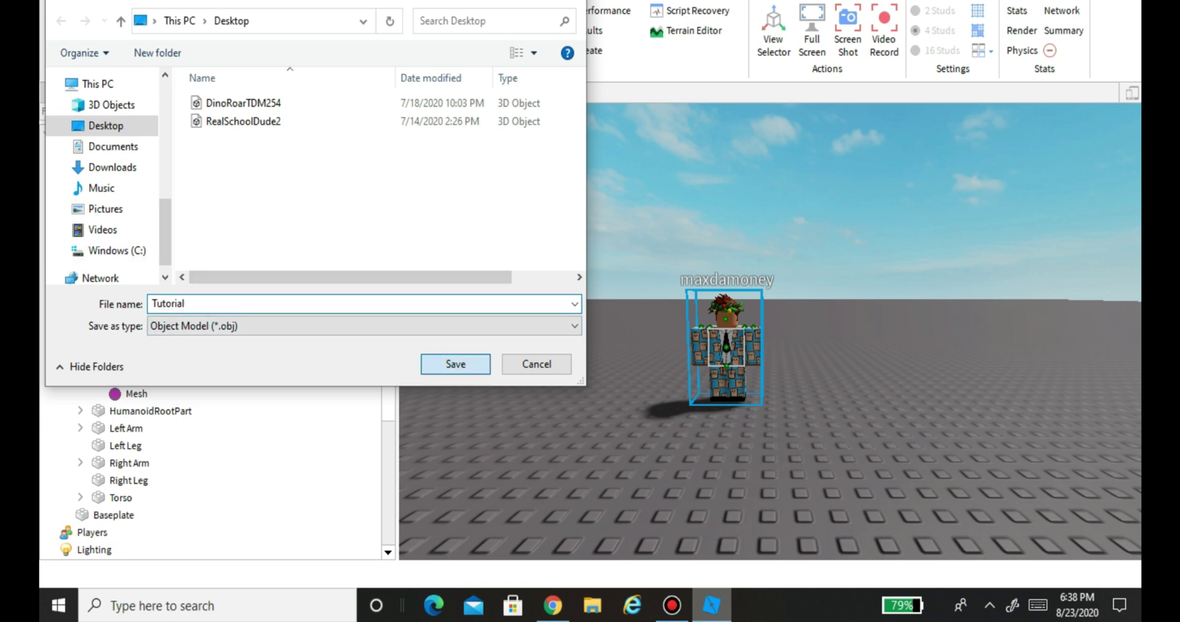
{"action": "left_click", "coordinate": [456, 364]}
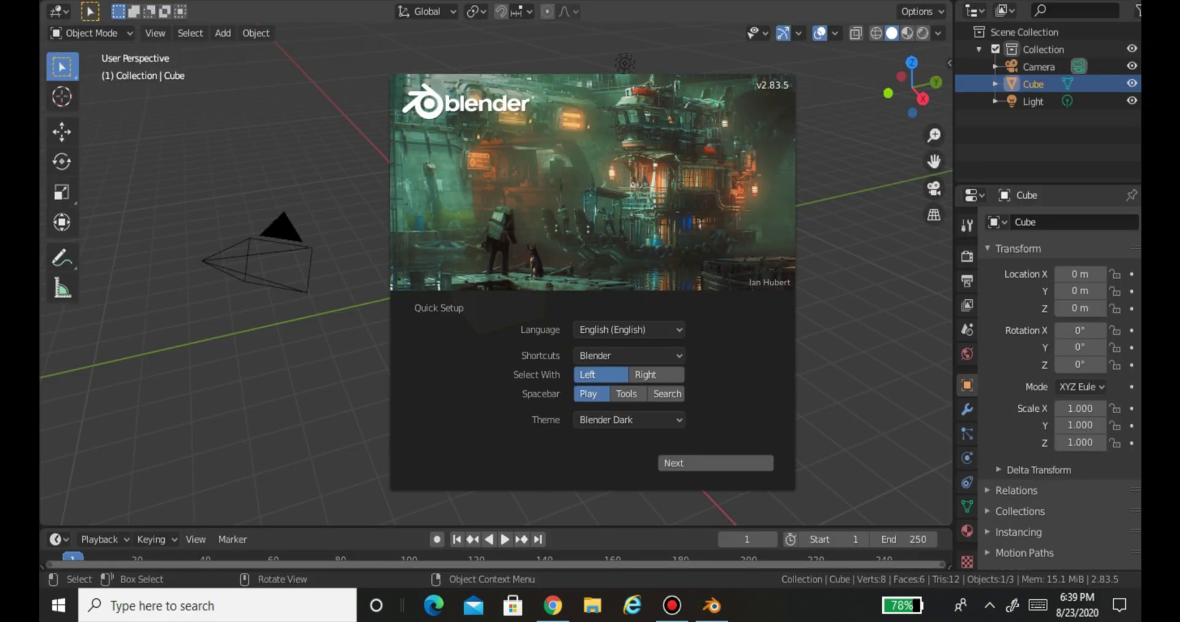
- In Blender, dismiss the splash screen and delete the default cube from the scene
{"action": "key", "text": "Escape"}
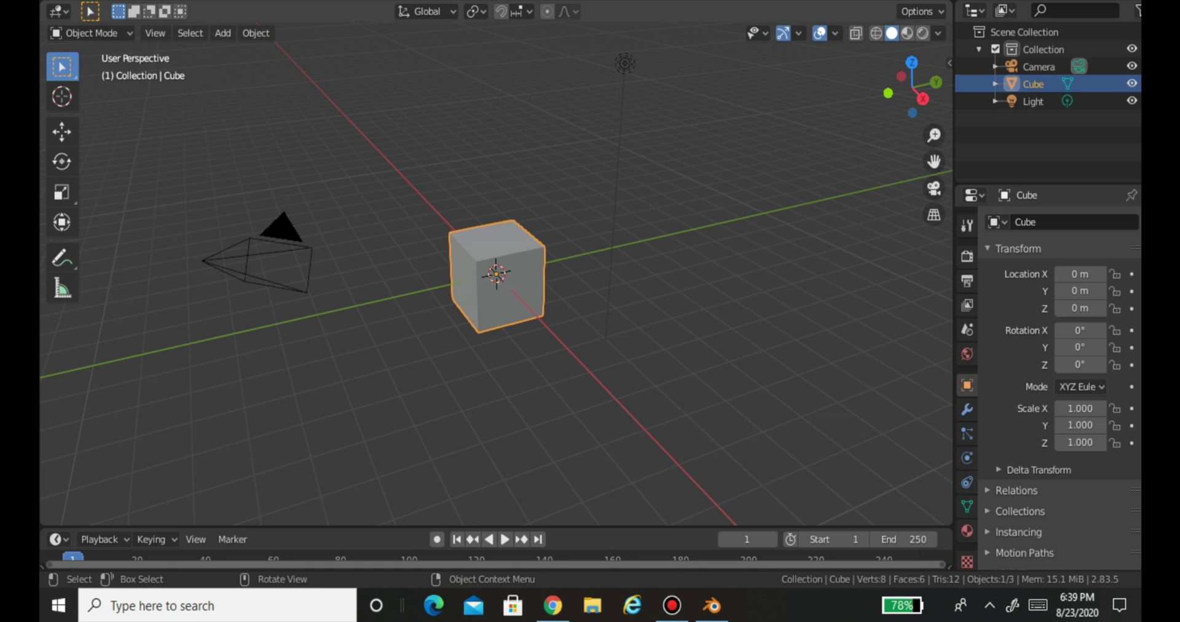
{"action": "right_click", "coordinate": [482, 256]}
{"action": "left_click", "coordinate": [624, 64]}
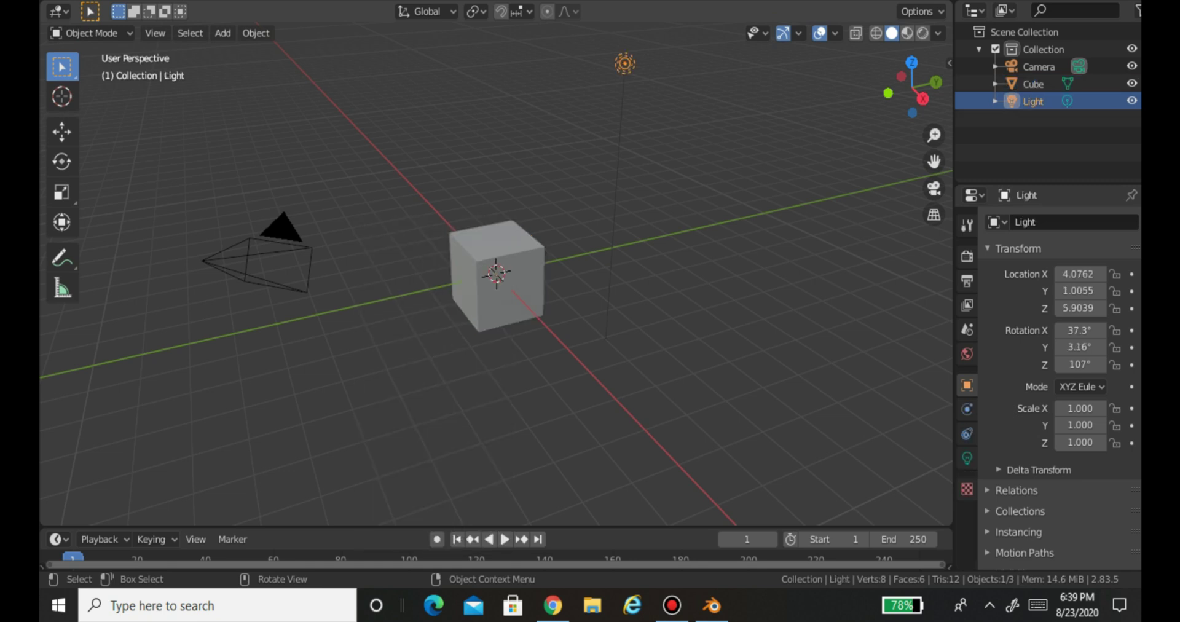
{"action": "left_click", "coordinate": [492, 276]}
{"action": "key", "text": "x"}
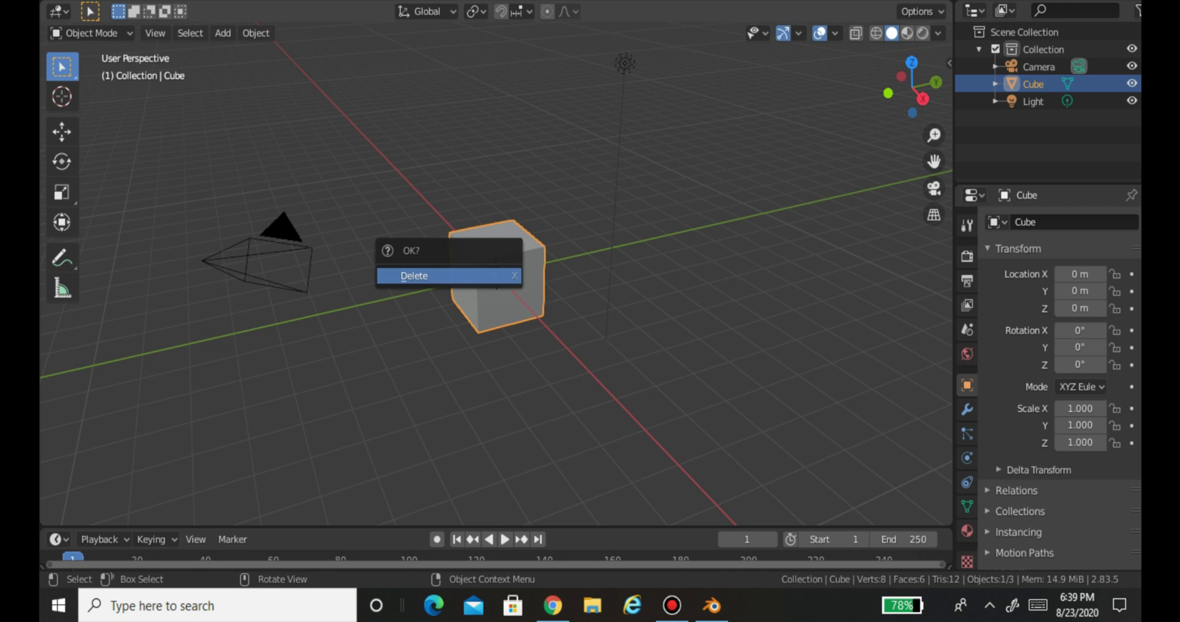
{"action": "left_click", "coordinate": [449, 276]}
- Import Tutorial.obj from the Desktop as a Wavefront model
{"action": "left_click", "coordinate": [75, 2]}
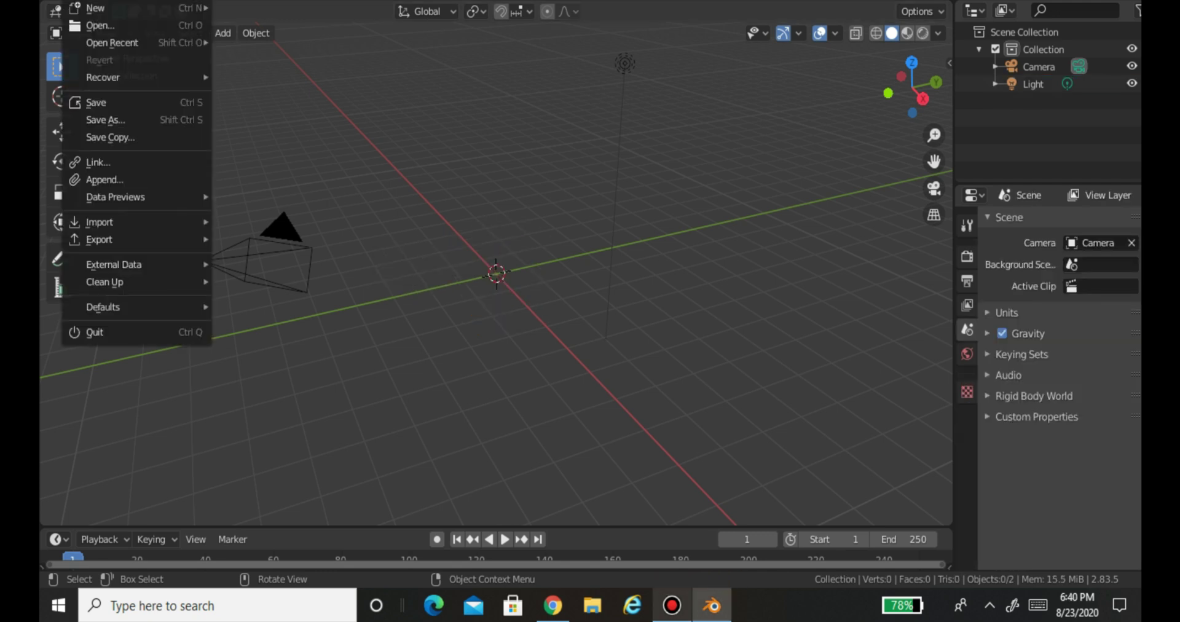
{"action": "mouse_move", "coordinate": [104, 222]}
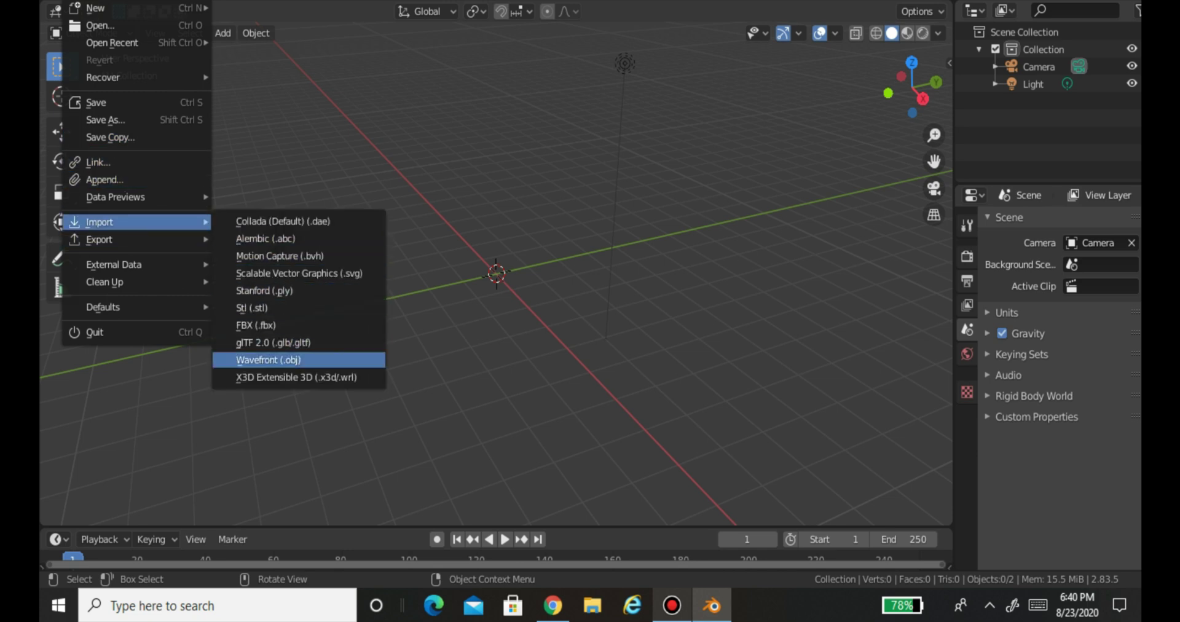
{"action": "key", "text": "Return"}
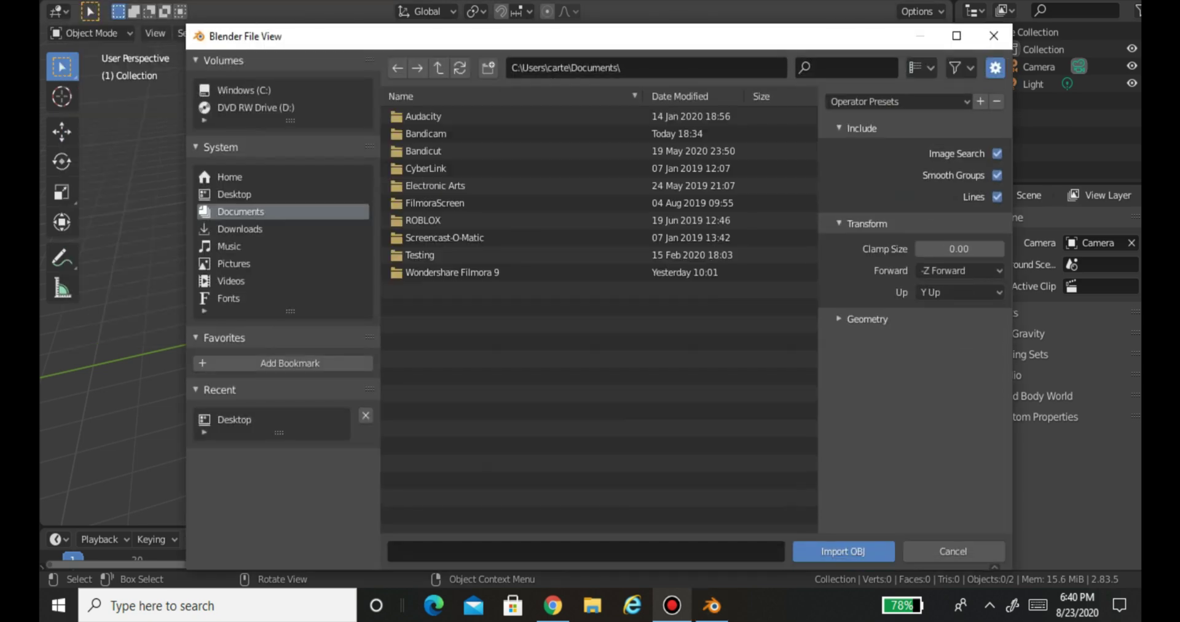
{"action": "left_click", "coordinate": [235, 194]}
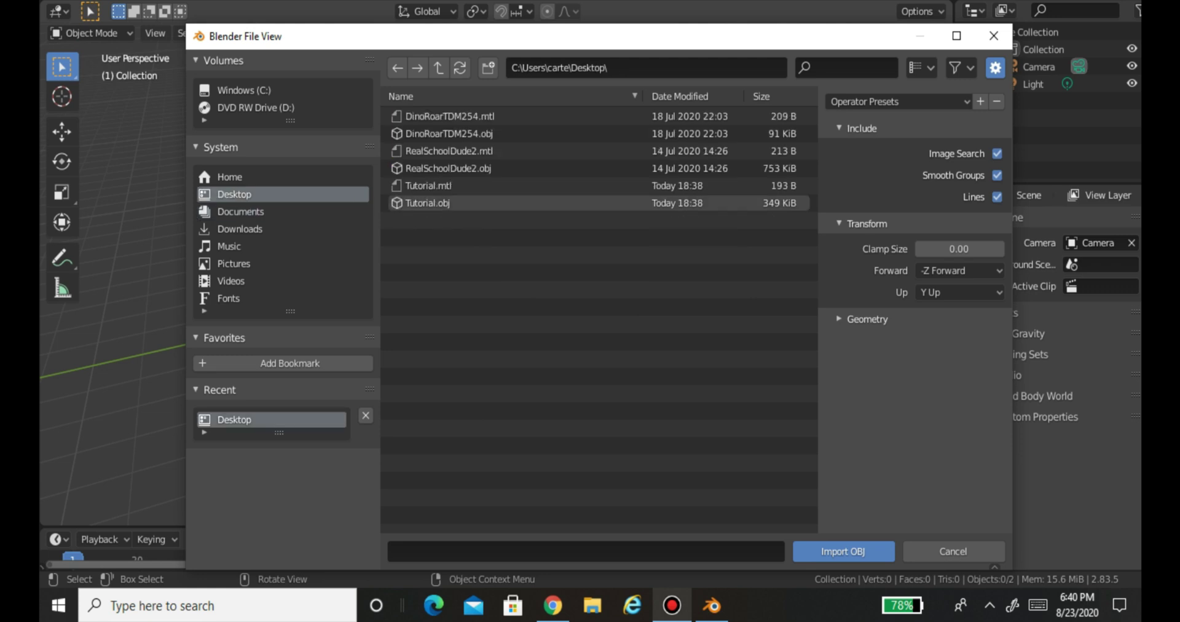
{"action": "double_click", "coordinate": [427, 203]}
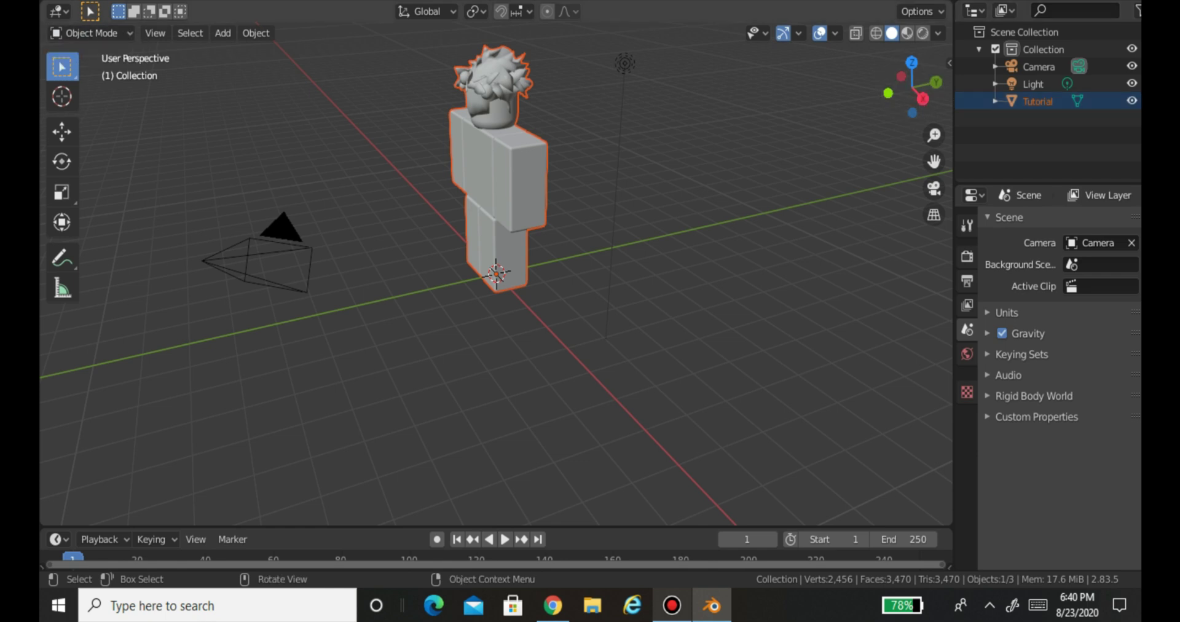
- Switch the imported Tutorial model from Object Mode to Texture Paint mode
{"action": "left_click", "coordinate": [92, 32]}
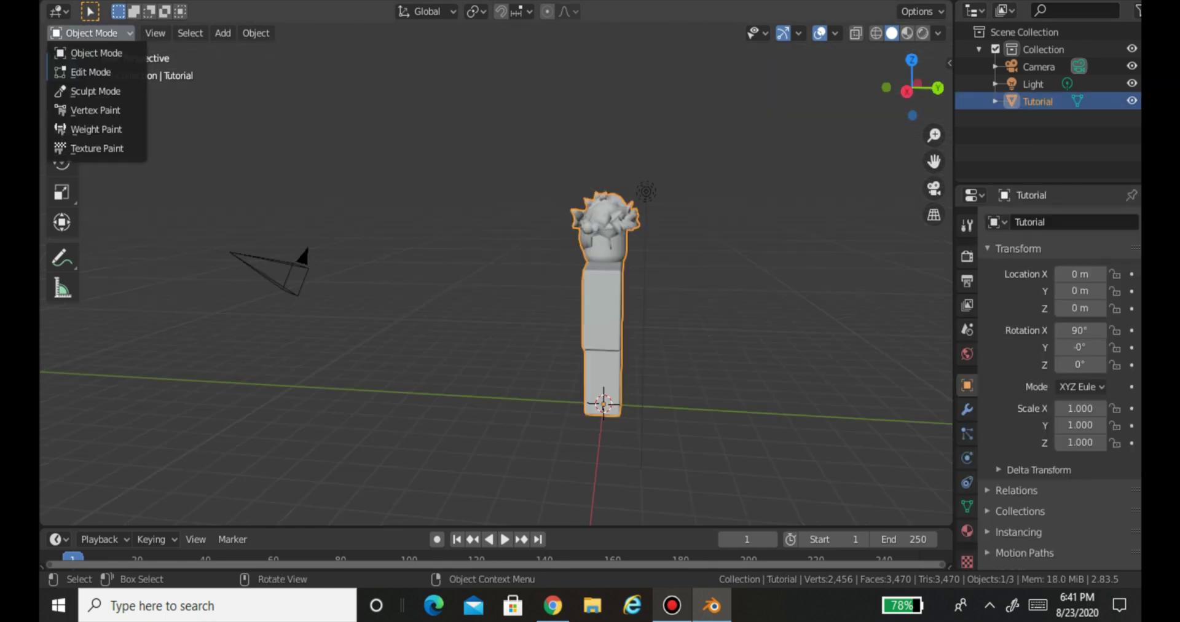
{"action": "left_click", "coordinate": [93, 51]}
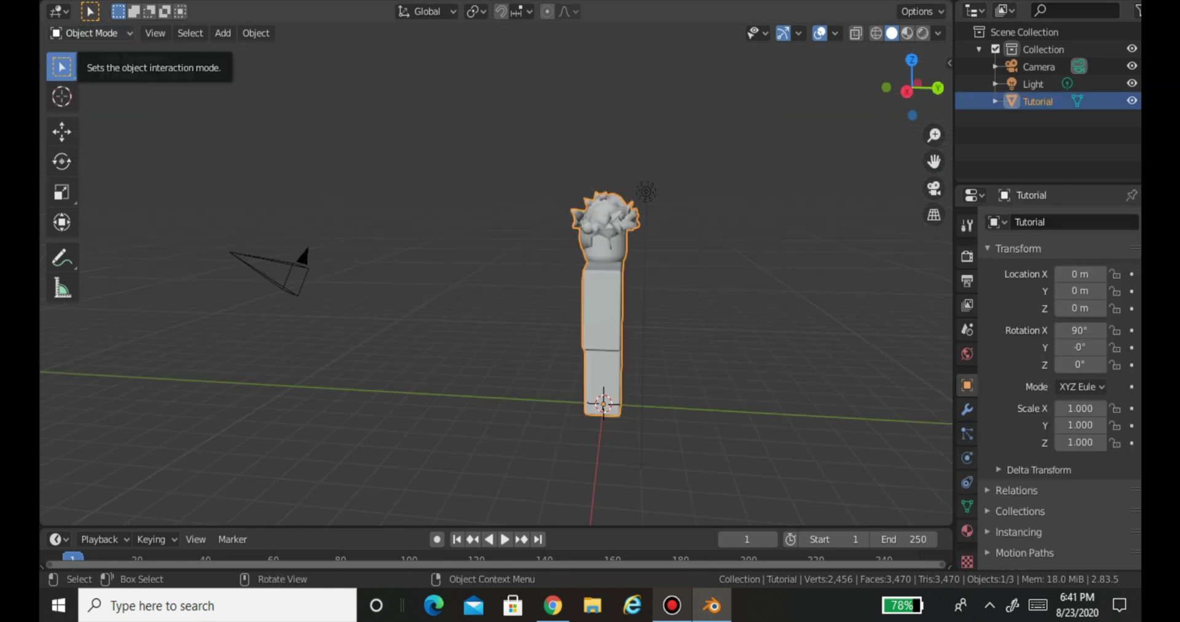
{"action": "left_click", "coordinate": [92, 32]}
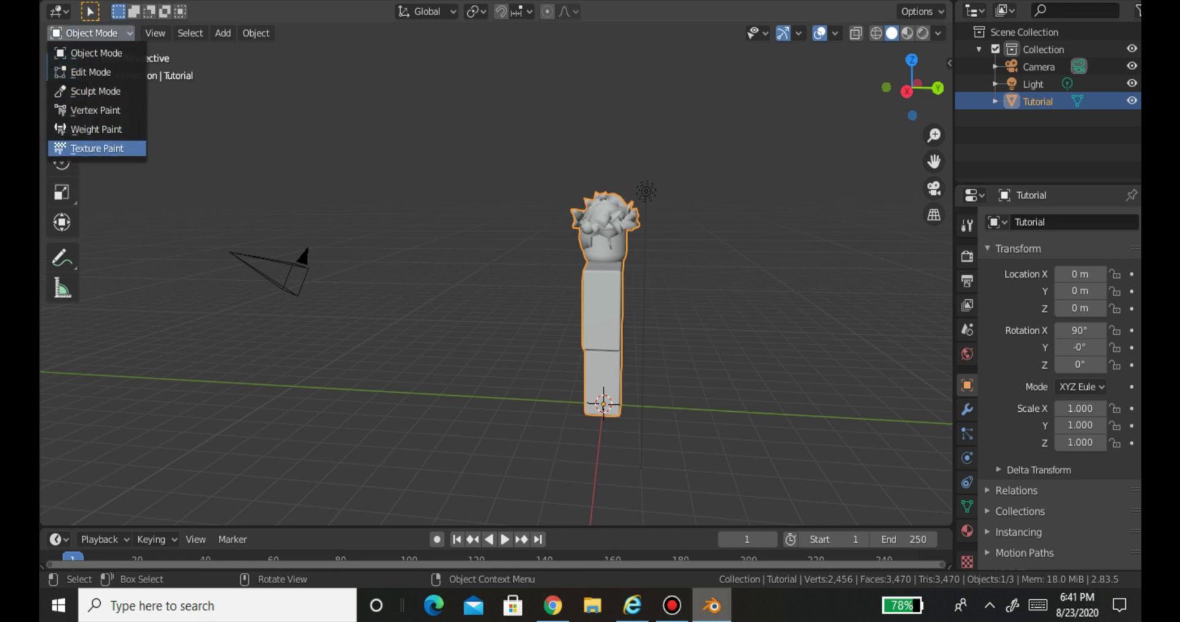
{"action": "left_click", "coordinate": [97, 148]}
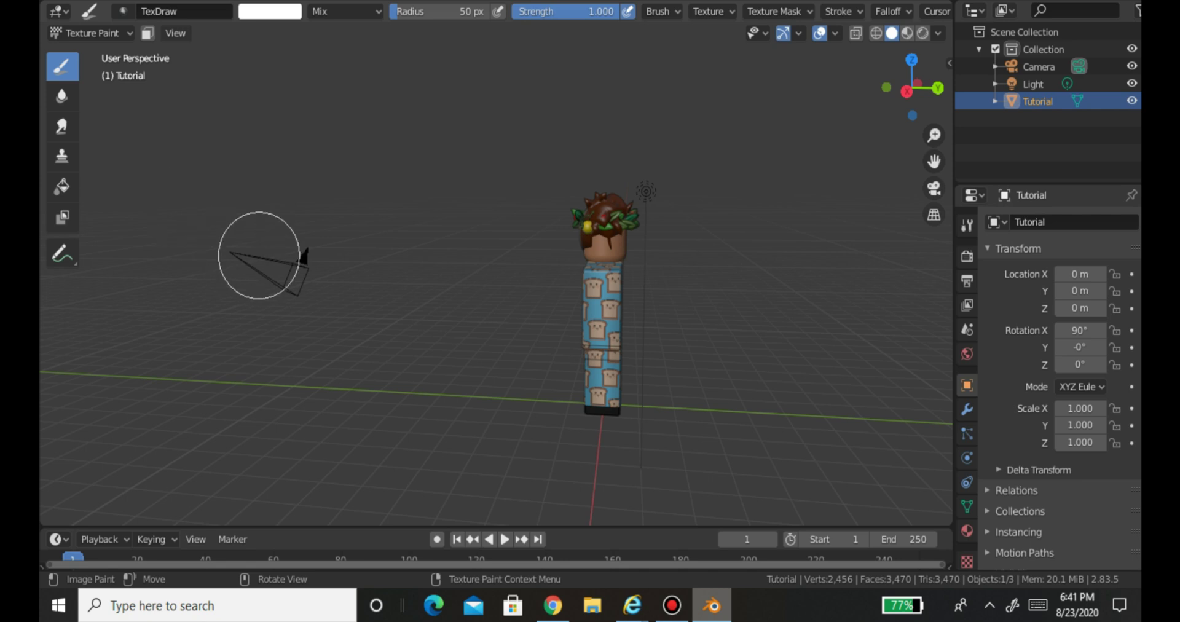
- Fly around the textured character to face its front at close range
{"action": "key", "text": "shift+grave"}
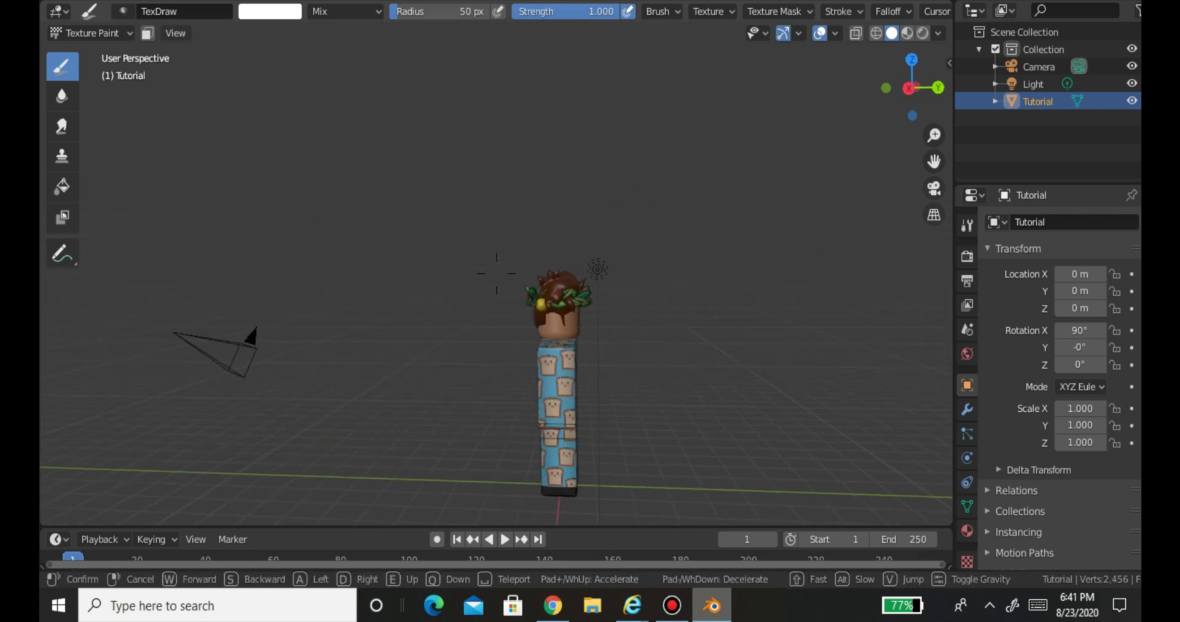
{"action": "key", "text": "w"}
{"action": "key", "text": "d"}
{"action": "key", "text": "d"}
{"action": "key", "text": "w"}
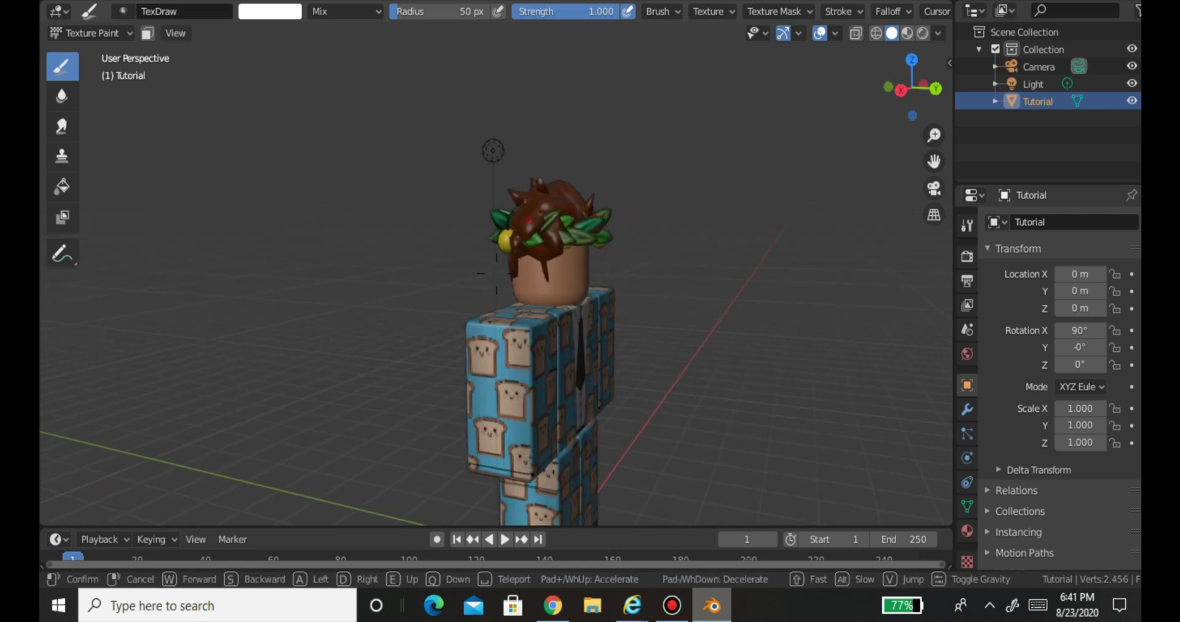
{"action": "key", "text": "s"}
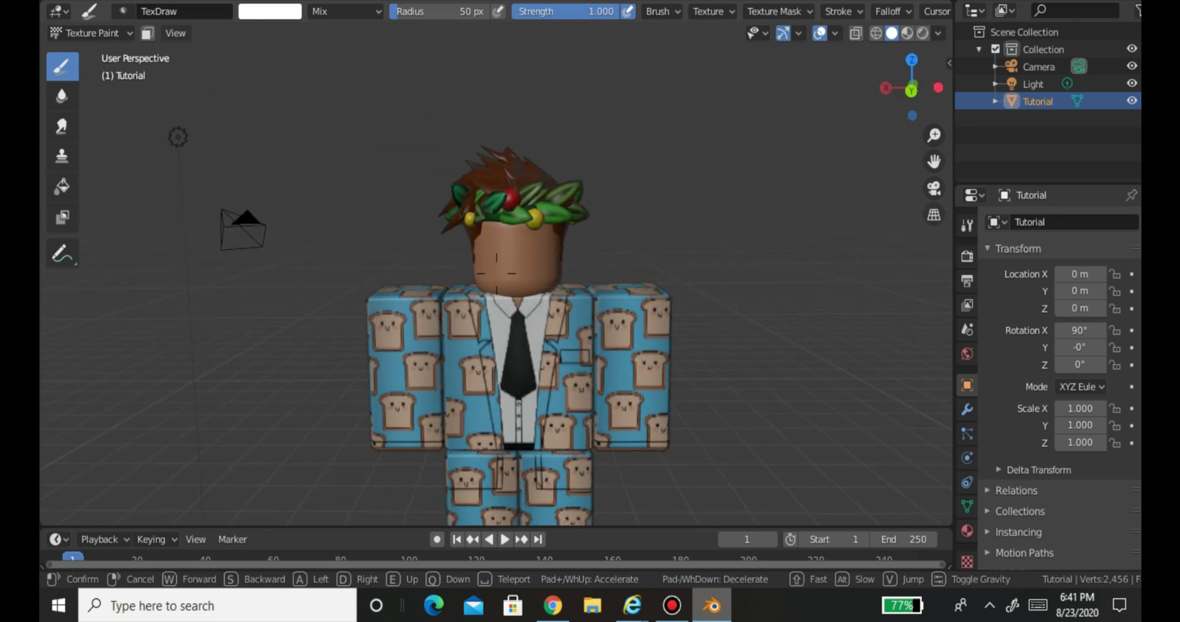
{"action": "left_click", "coordinate": [716, 123]}
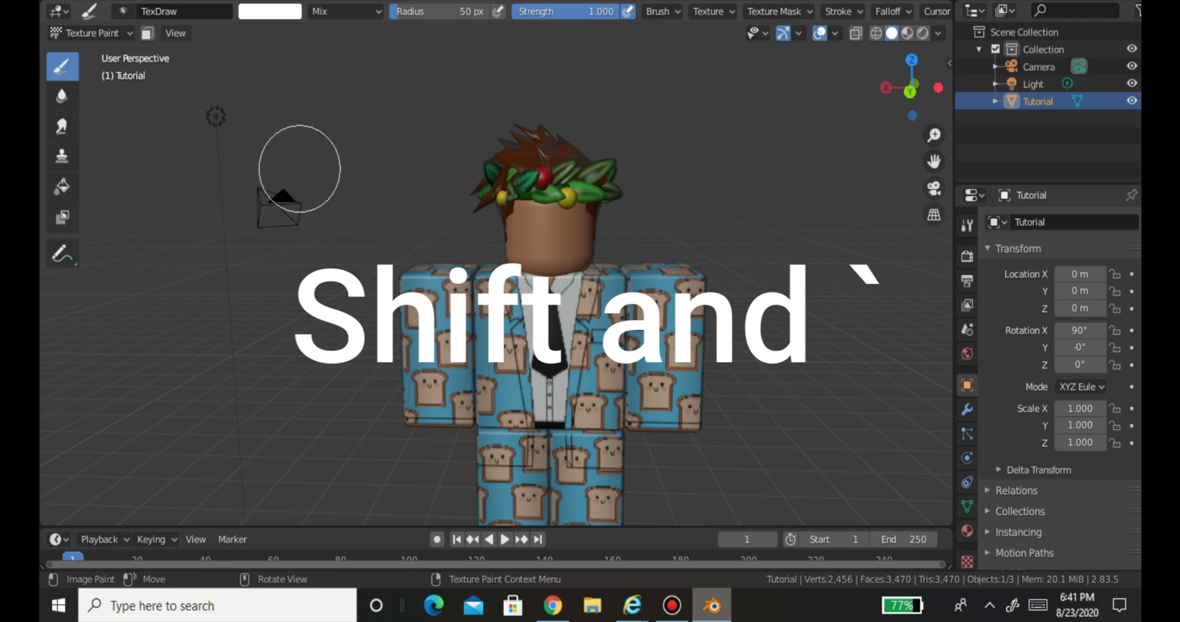
- Enable Ambient Occlusion, Bloom and a transparent film background in the Eevee render settings
{"action": "left_click", "coordinate": [967, 255]}
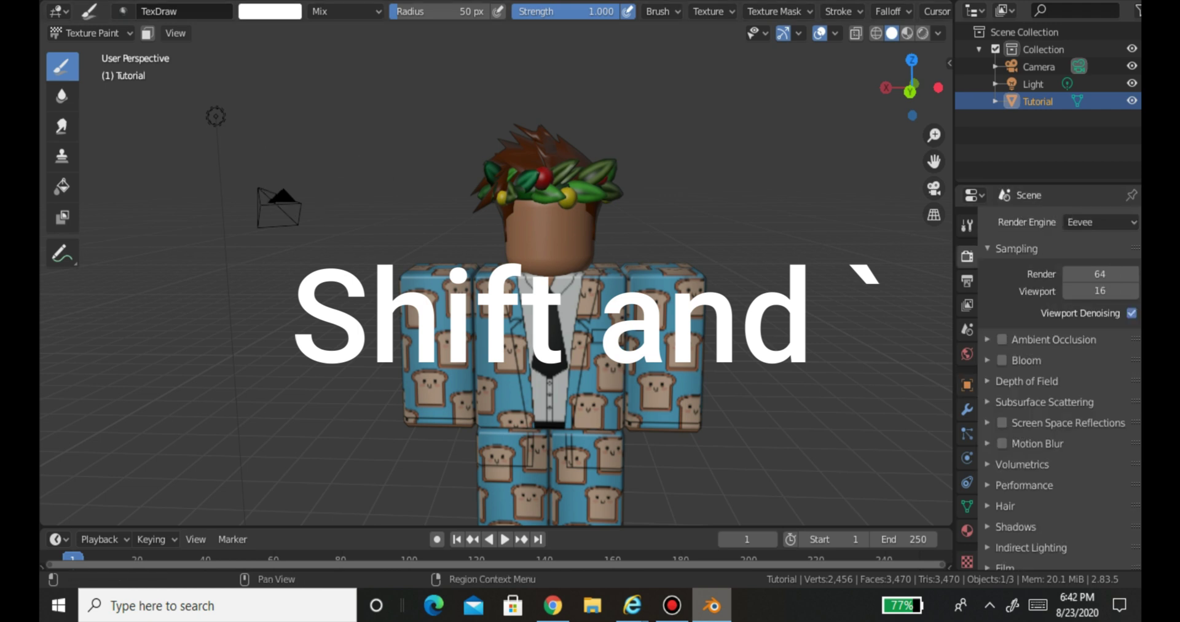
{"action": "left_click", "coordinate": [1002, 339]}
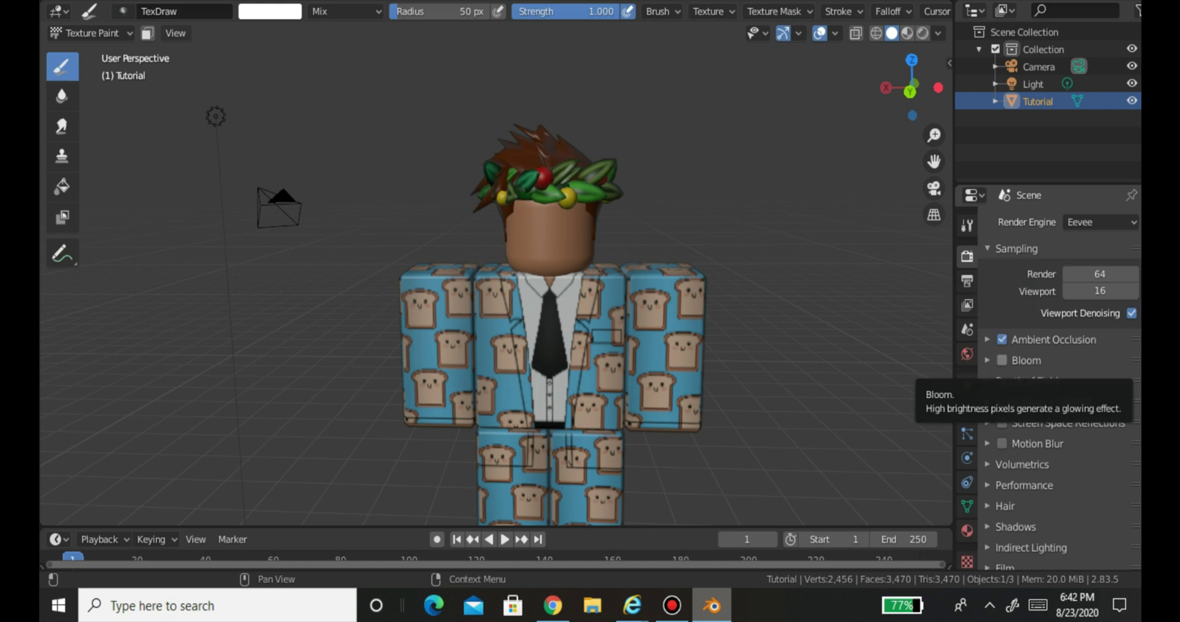
{"action": "left_click", "coordinate": [1002, 361]}
{"action": "scroll", "coordinate": [1002, 360], "scroll_direction": "down", "scroll_amount": 4}
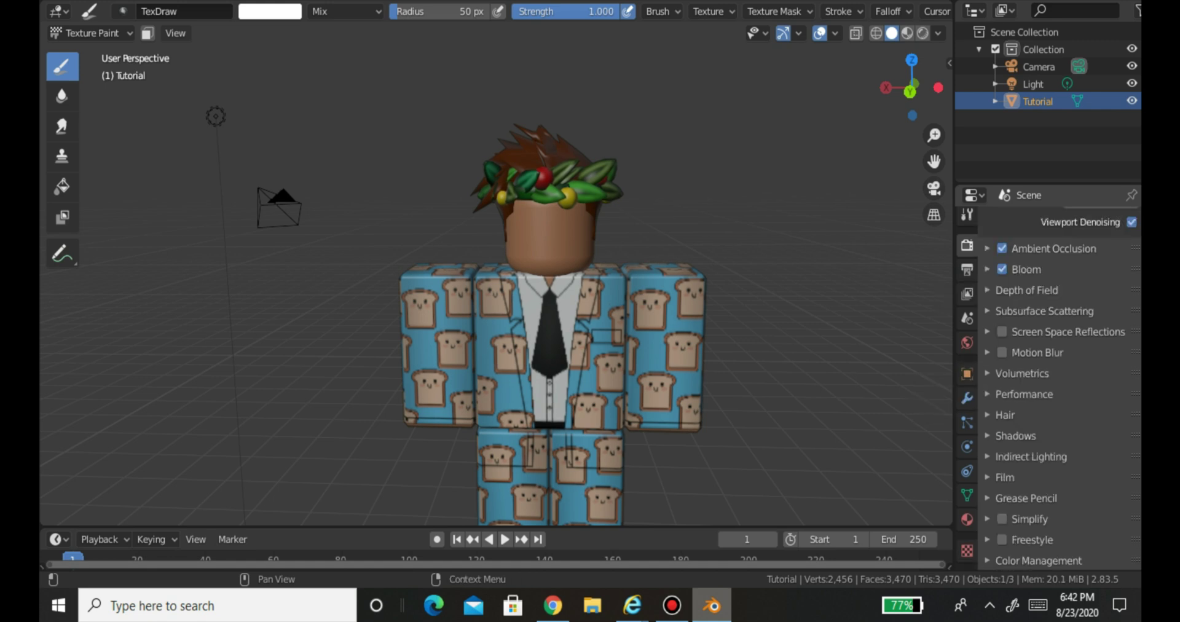
{"action": "left_click", "coordinate": [1004, 477]}
{"action": "left_click", "coordinate": [1116, 522]}
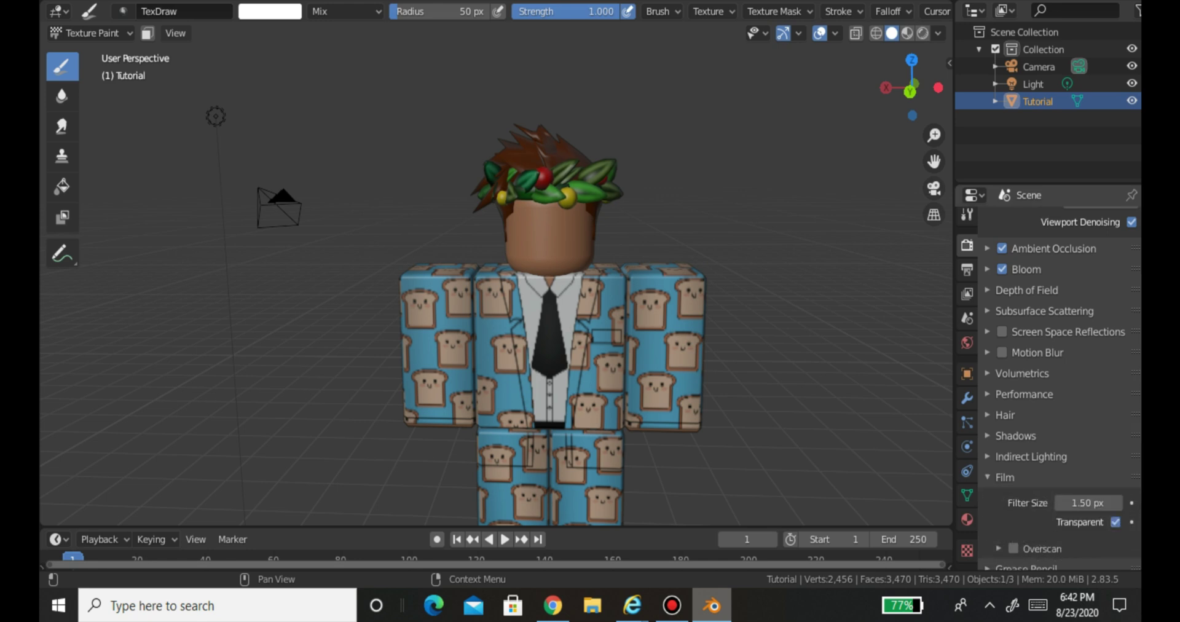
{"action": "scroll", "coordinate": [1059, 388], "scroll_direction": "down", "scroll_amount": 2}
{"action": "left_click", "coordinate": [1004, 443]}
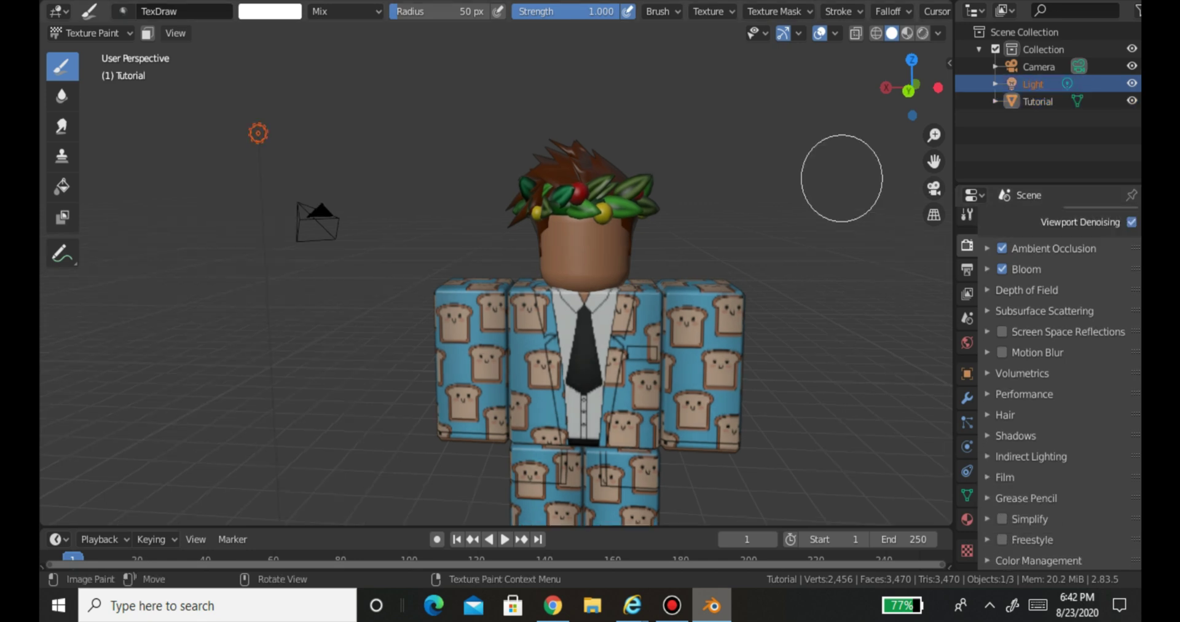
- Select the camera and look at the scene through it
{"action": "left_click", "coordinate": [1039, 66]}
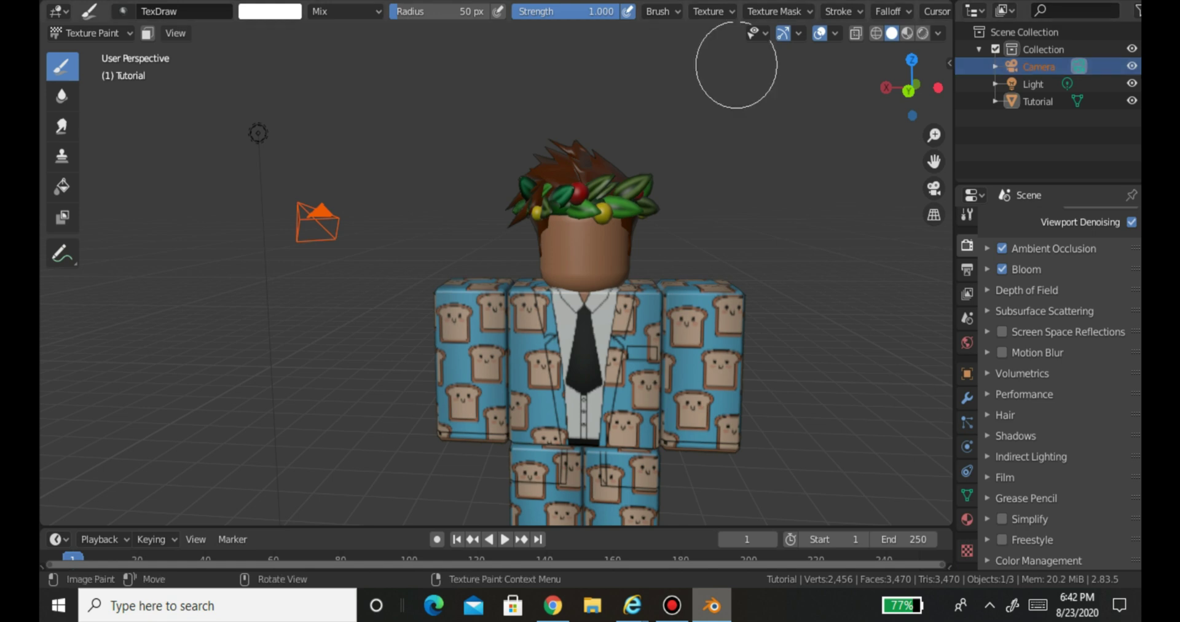
{"action": "key", "text": "shift+grave"}
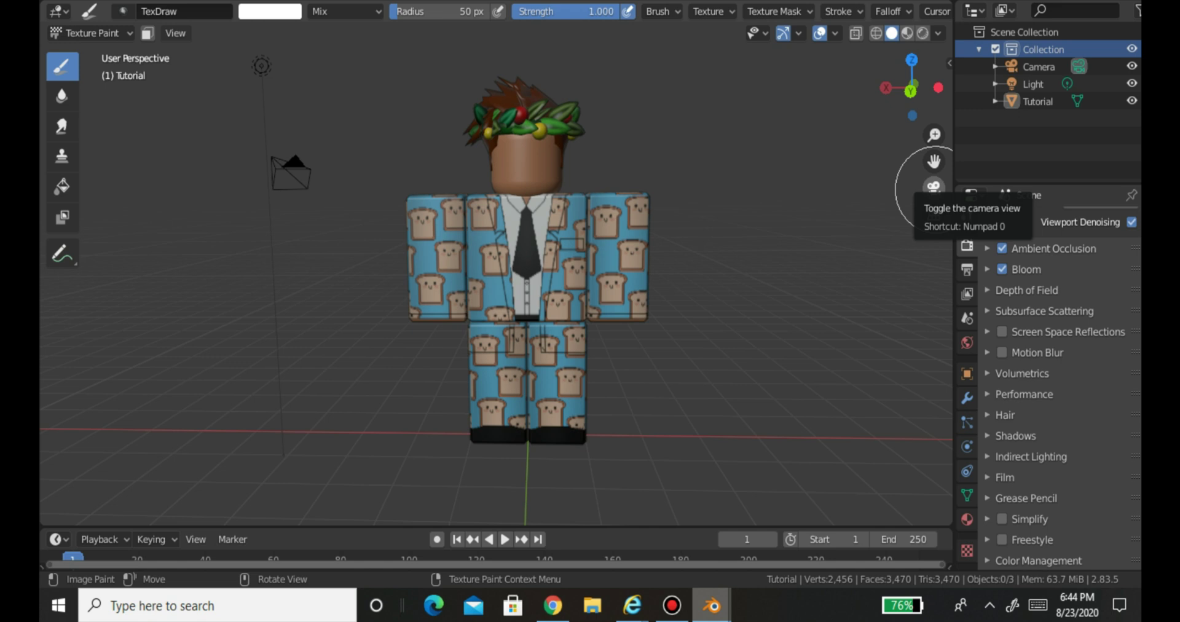
{"action": "left_click", "coordinate": [934, 188]}
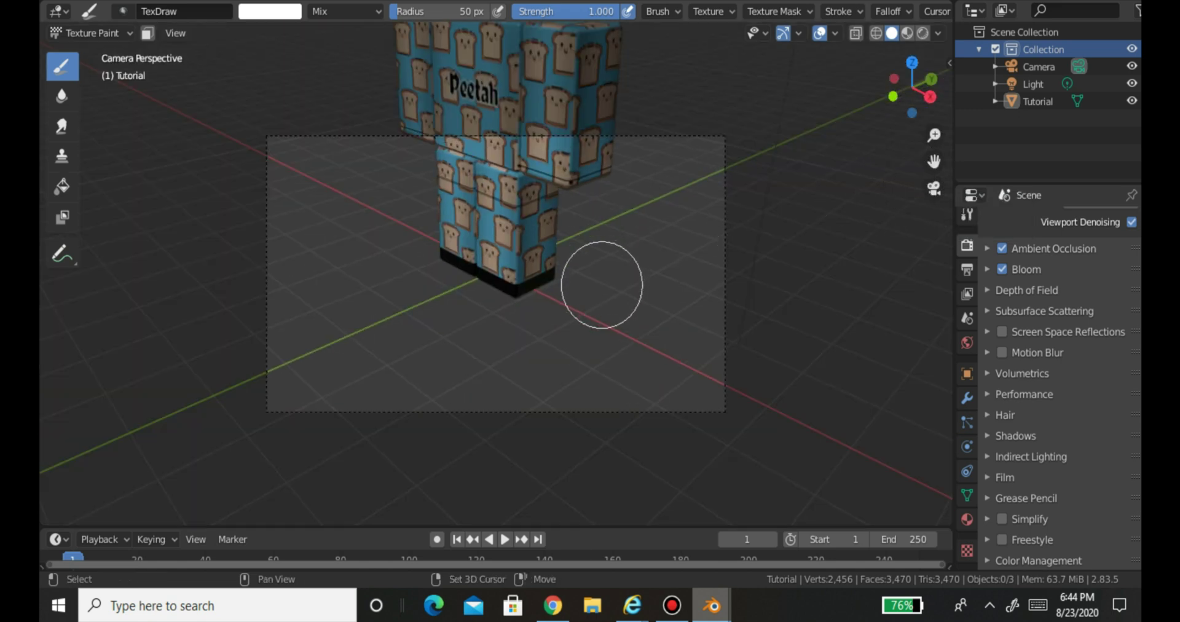
- Fly the camera to the character's front and frame the head, arms and torso centrally, with the legs outside the frame
{"action": "key", "text": "shift+grave"}
{"action": "key", "text": "w"}
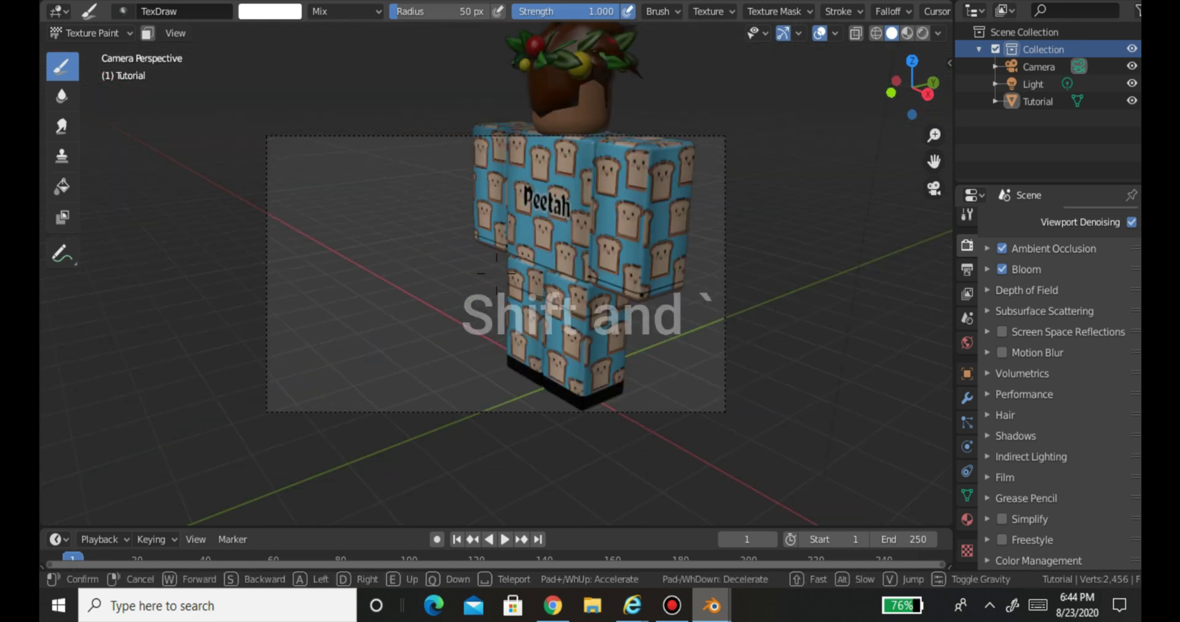
{"action": "key", "text": "w"}
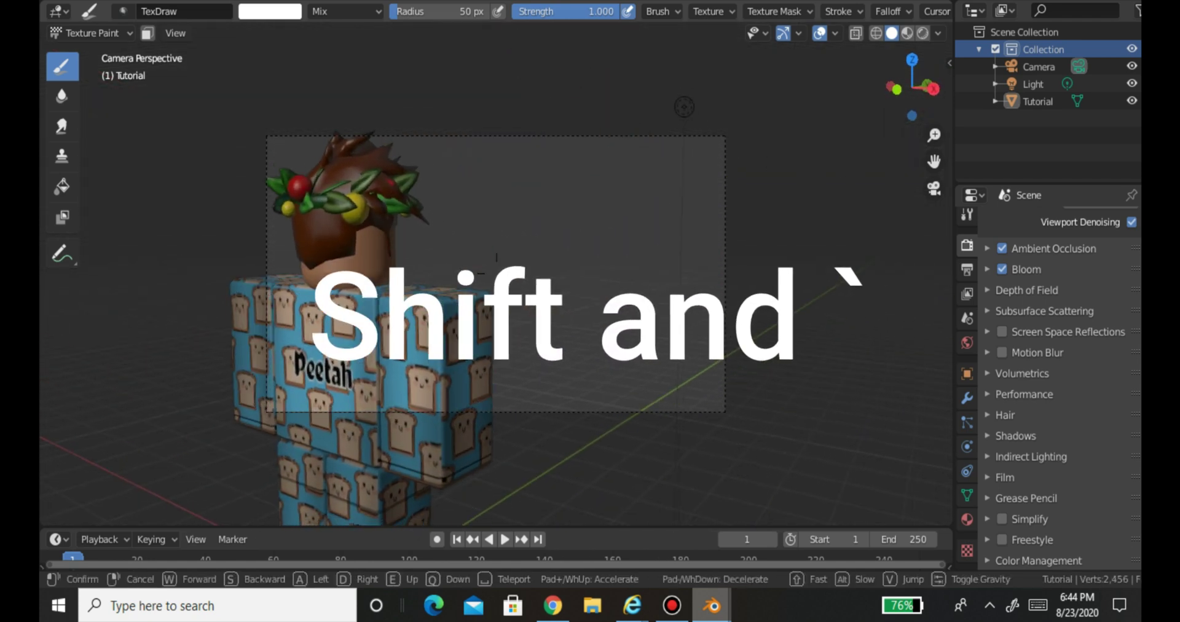
{"action": "key", "text": "s"}
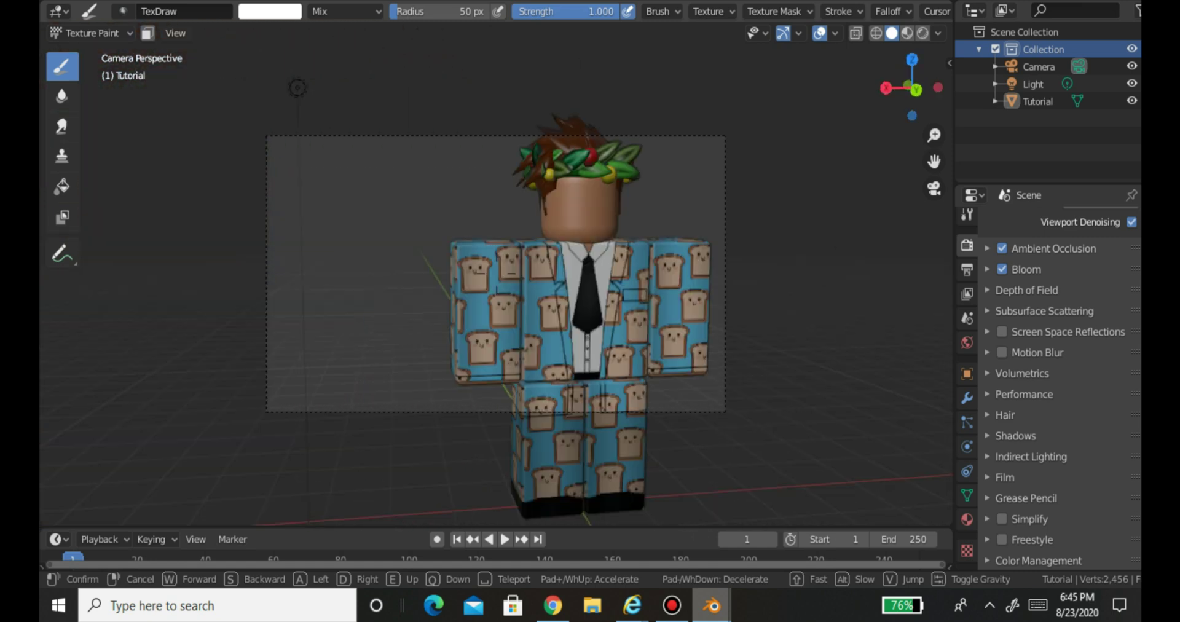
{"action": "key", "text": "s"}
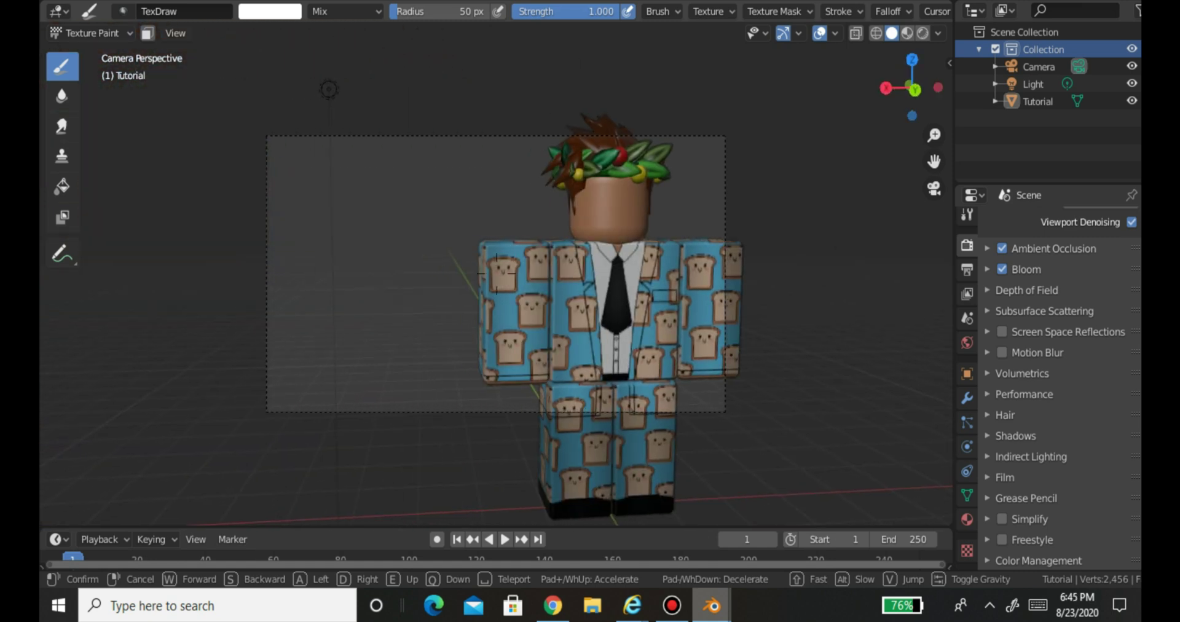
{"action": "key", "text": "s"}
{"action": "key", "text": "w"}
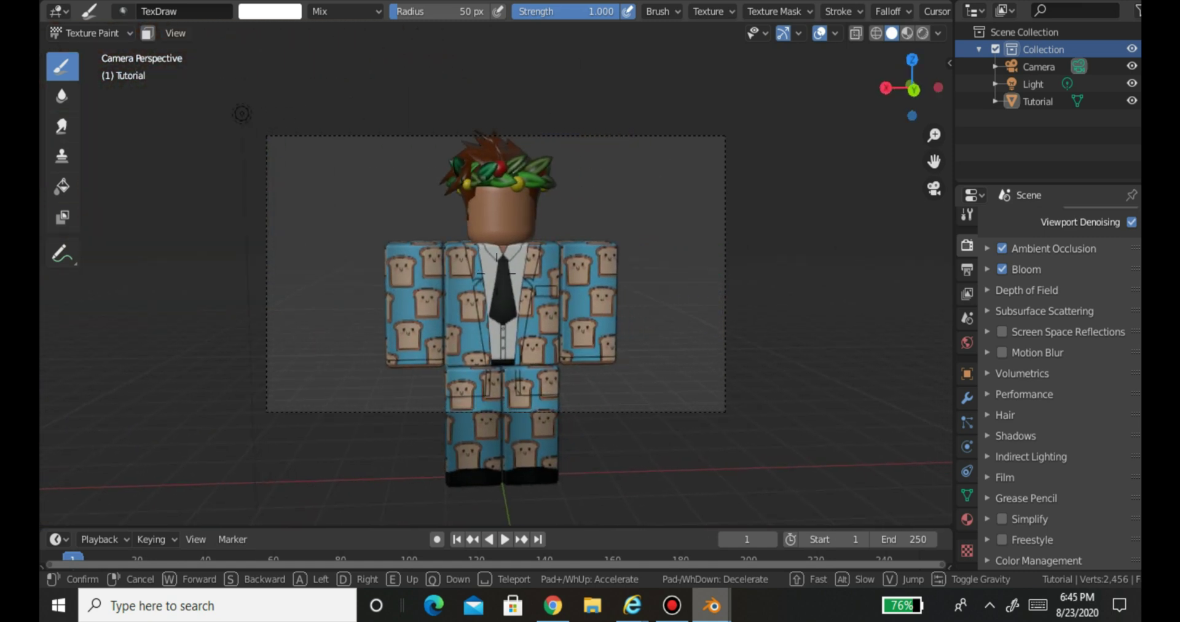
{"action": "key", "text": "s"}
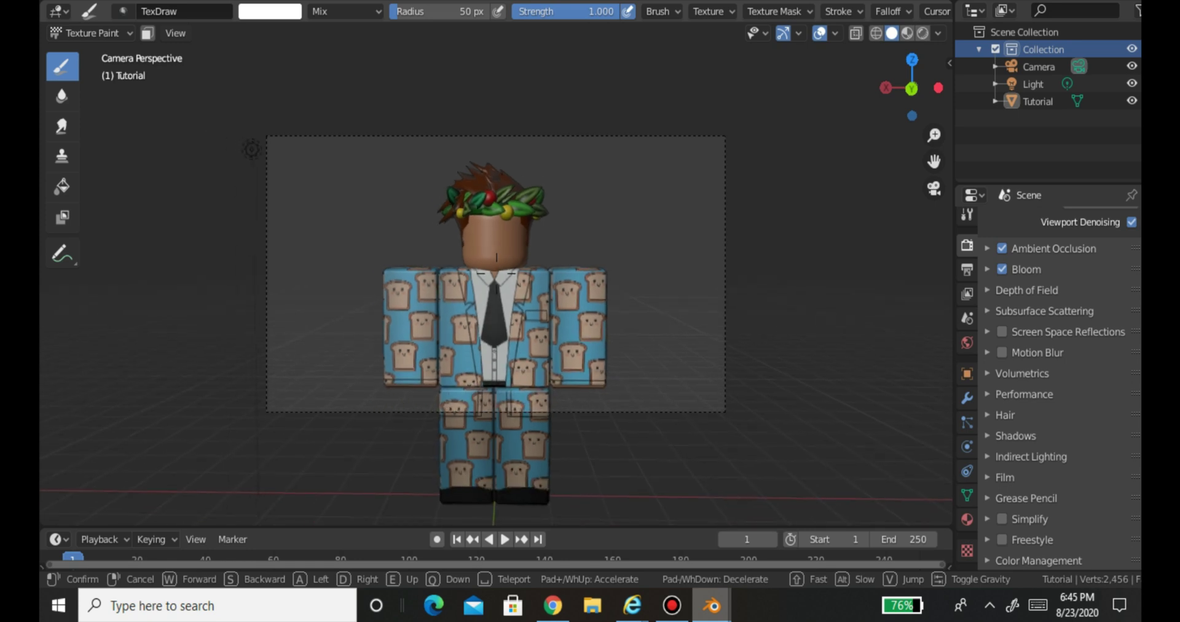
{"action": "key", "text": "q"}
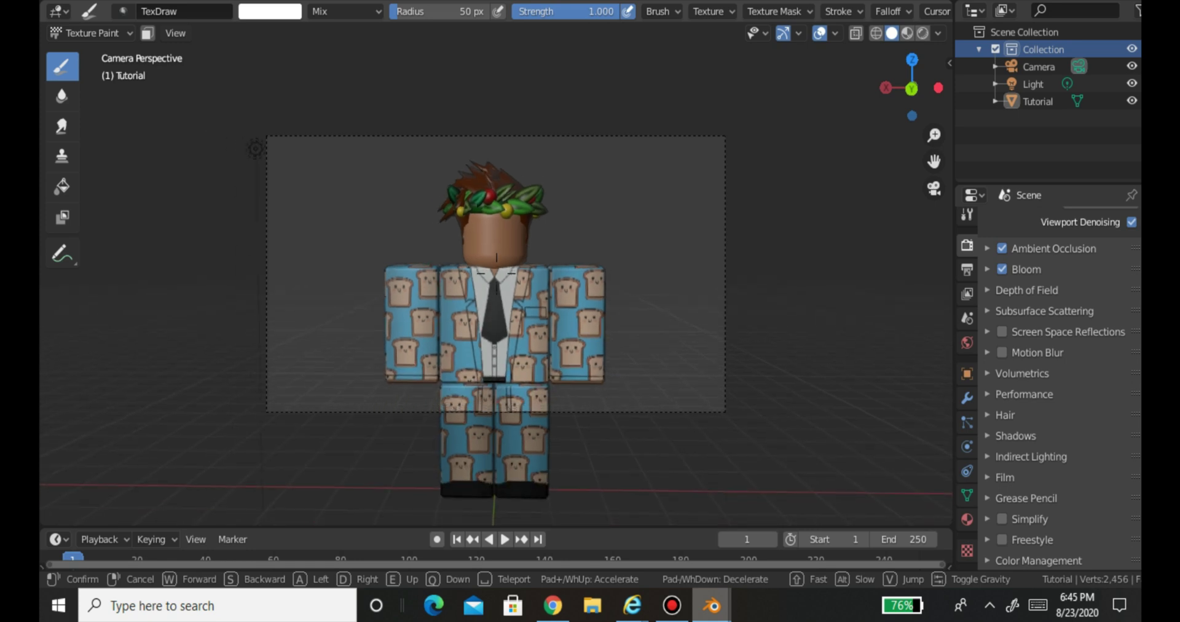
{"action": "key", "text": "e"}
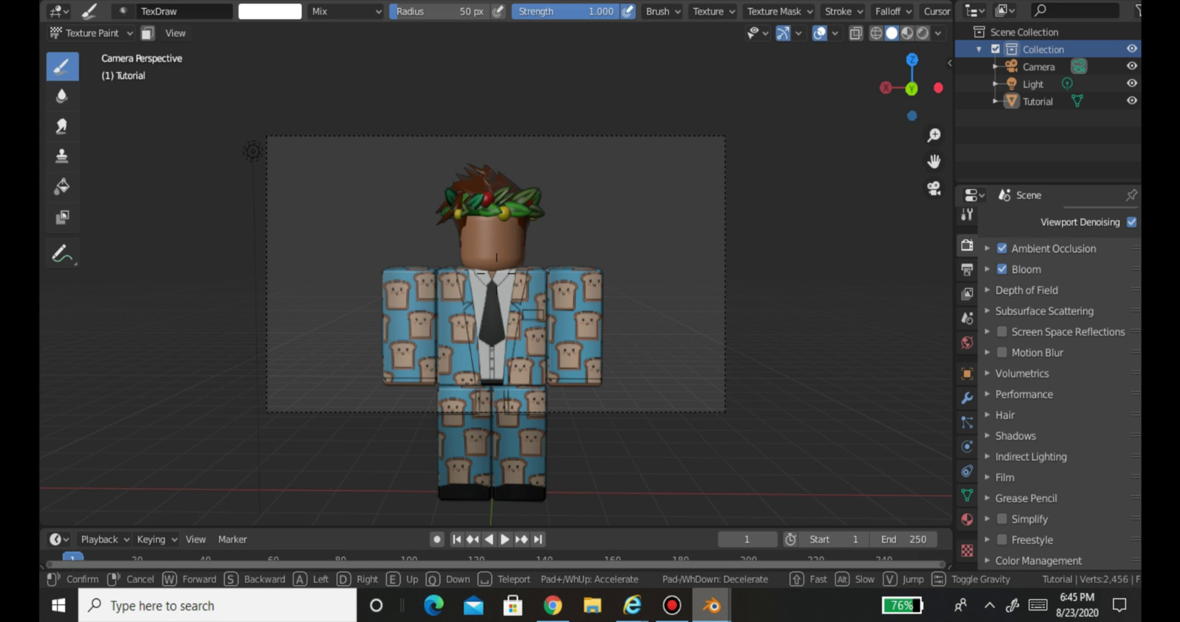
{"action": "key", "text": "s"}
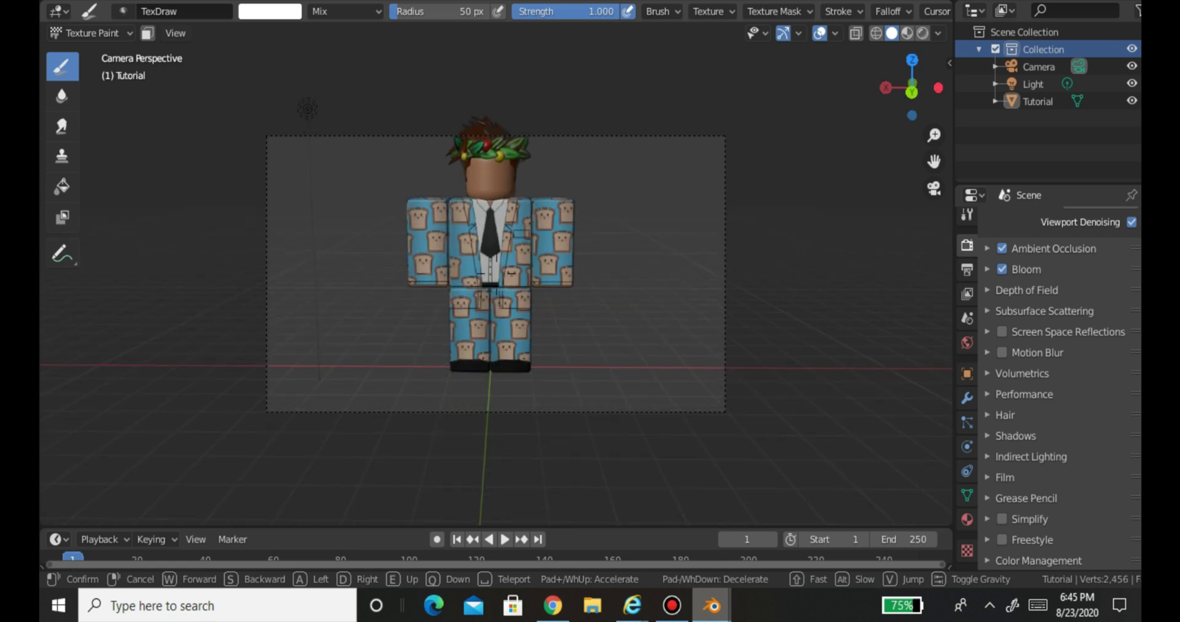
{"action": "key", "text": "w"}
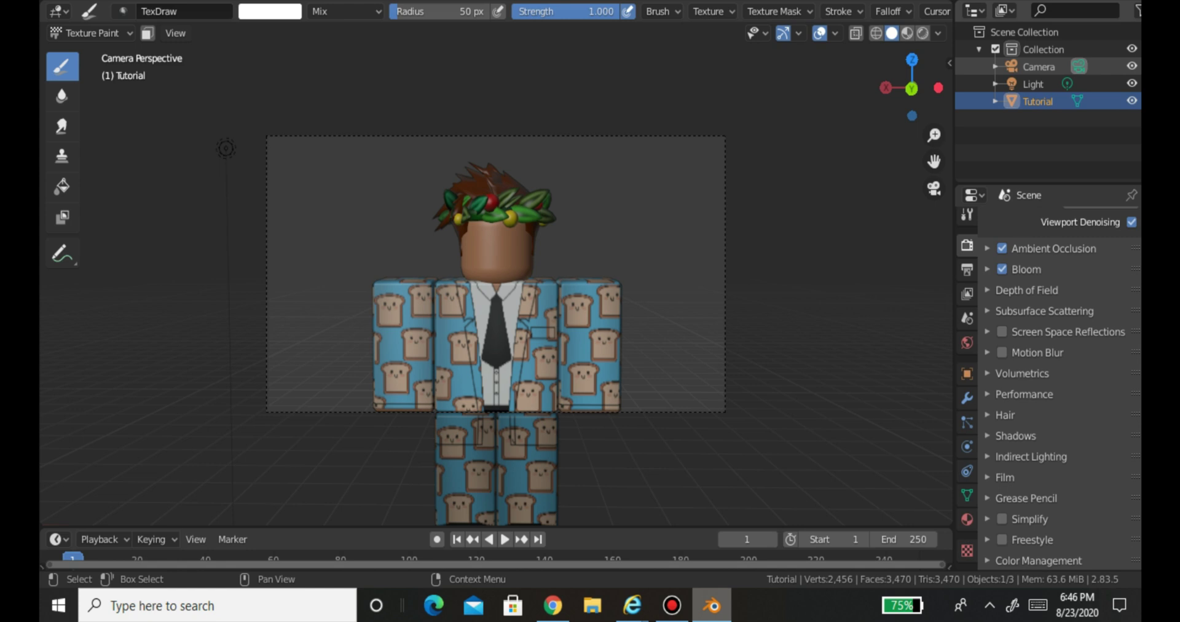
- Rename the camera object to 4 and render the active scene as a still image
{"action": "double_click", "coordinate": [1039, 67]}
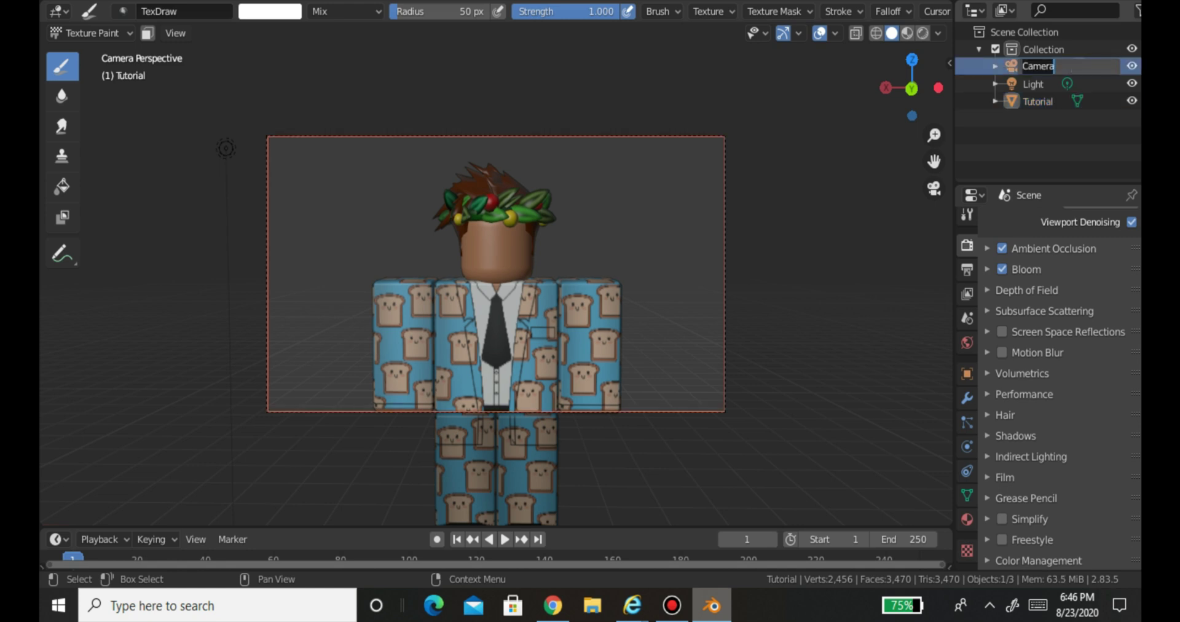
{"action": "type", "text": "4"}
{"action": "key", "text": "Return"}
{"action": "left_click", "coordinate": [132, 1]}
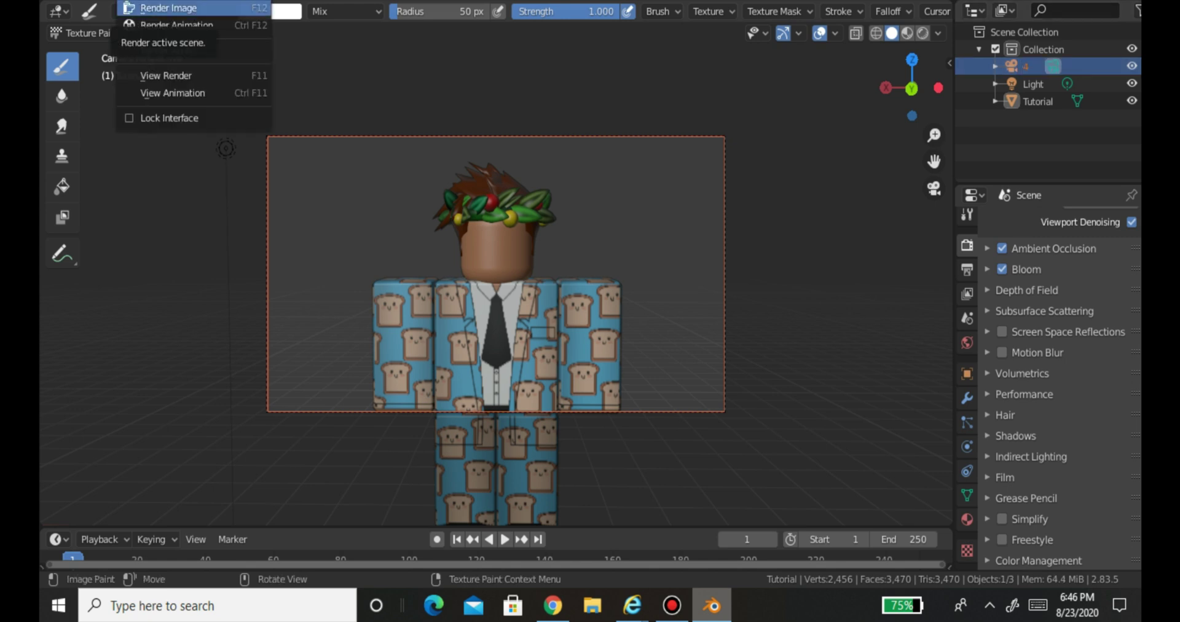
{"action": "left_click", "coordinate": [163, 8]}
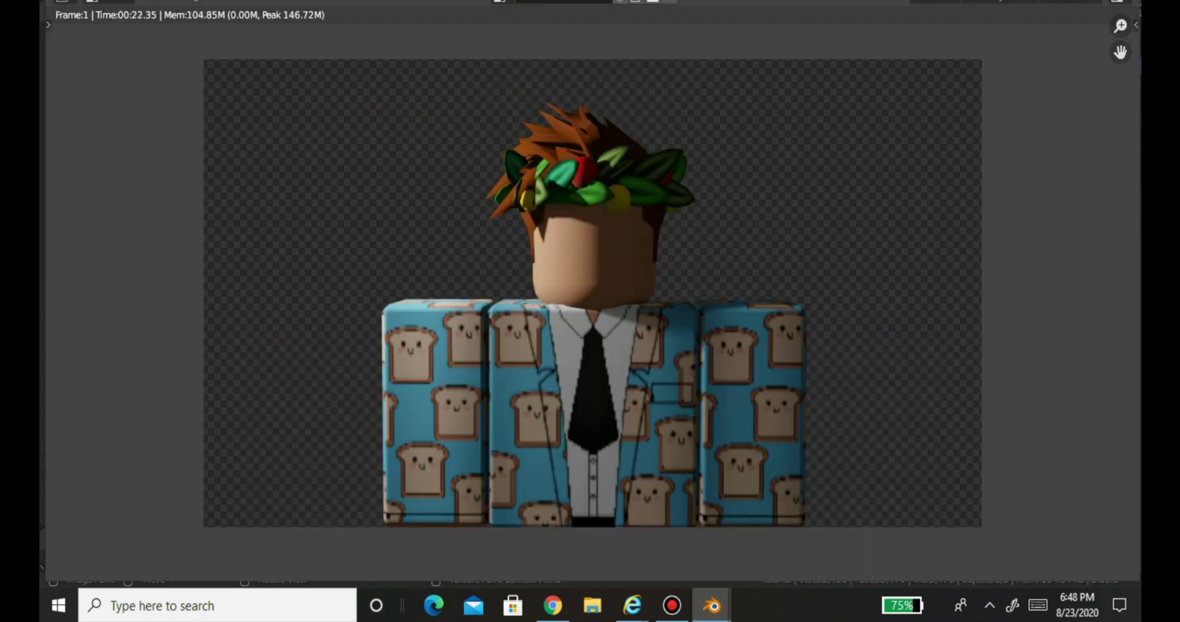
- Save the rendered image to the Desktop as Tutorial.Render.png in PNG format with RGBA color
{"action": "left_click", "coordinate": [190, 1]}
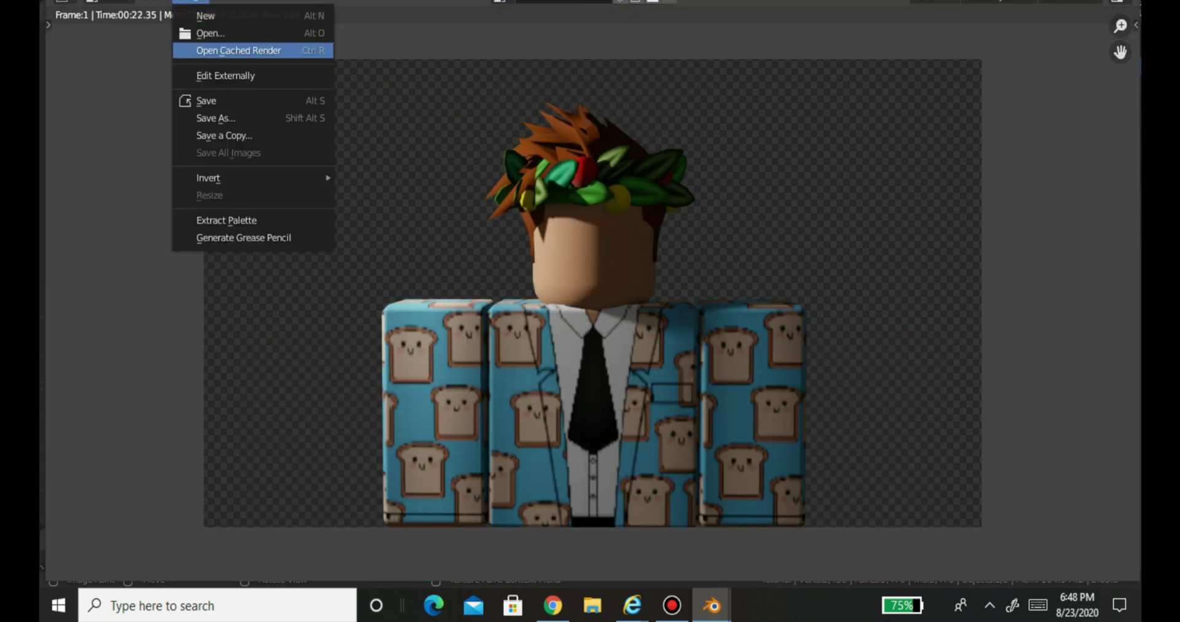
{"action": "left_click", "coordinate": [206, 100]}
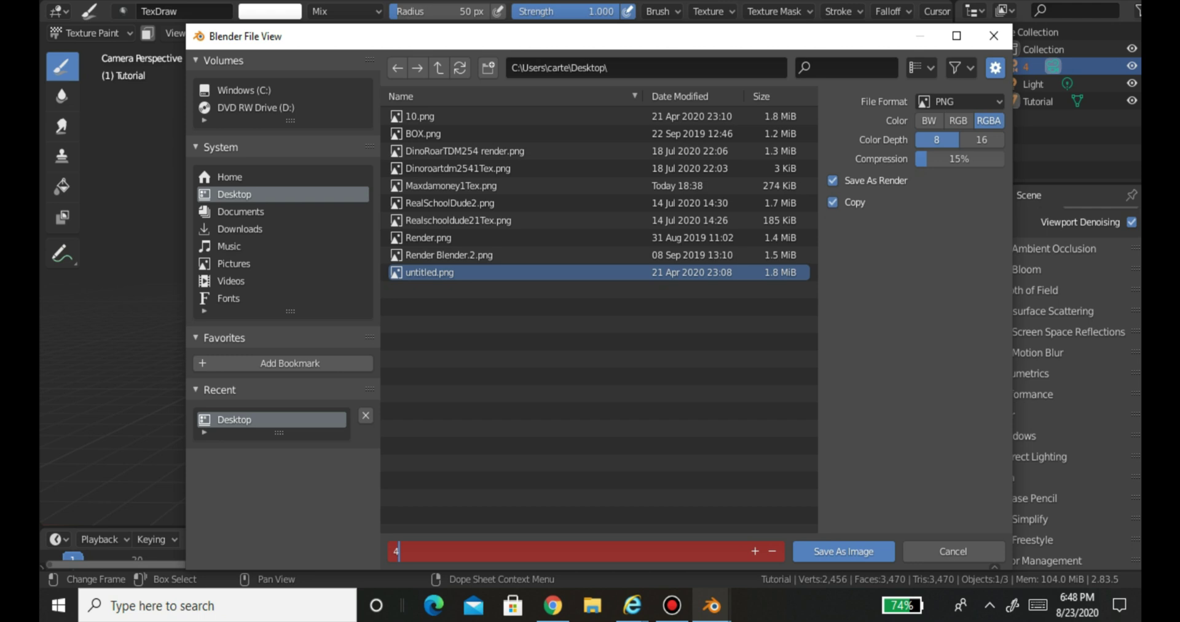
{"action": "key", "text": "BackSpace"}
{"action": "key", "text": "Caps_Lock"}
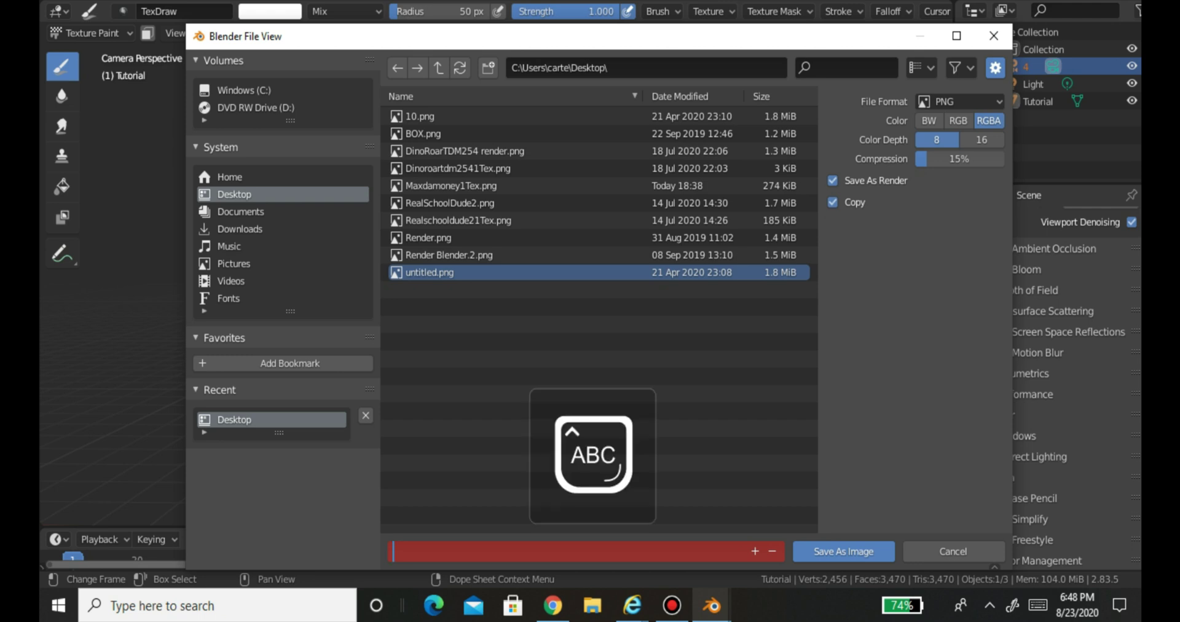
{"action": "type", "text": "T"}
{"action": "key", "text": "Caps_Lock"}
{"action": "type", "text": "utorial.Render4"}
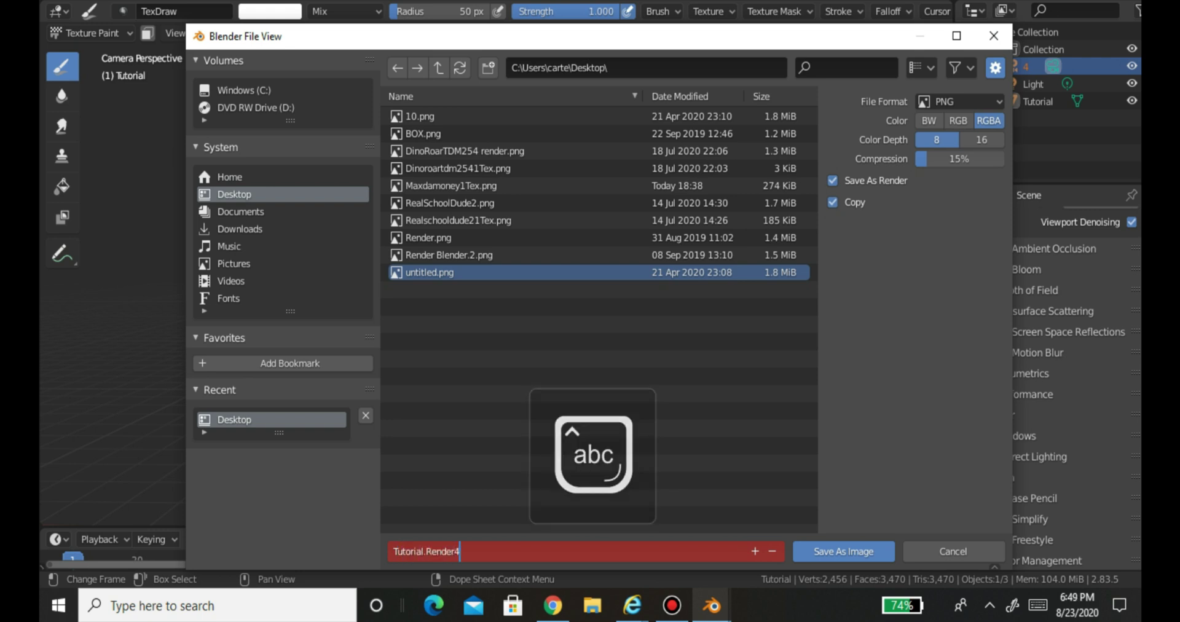
{"action": "key", "text": "BackSpace"}
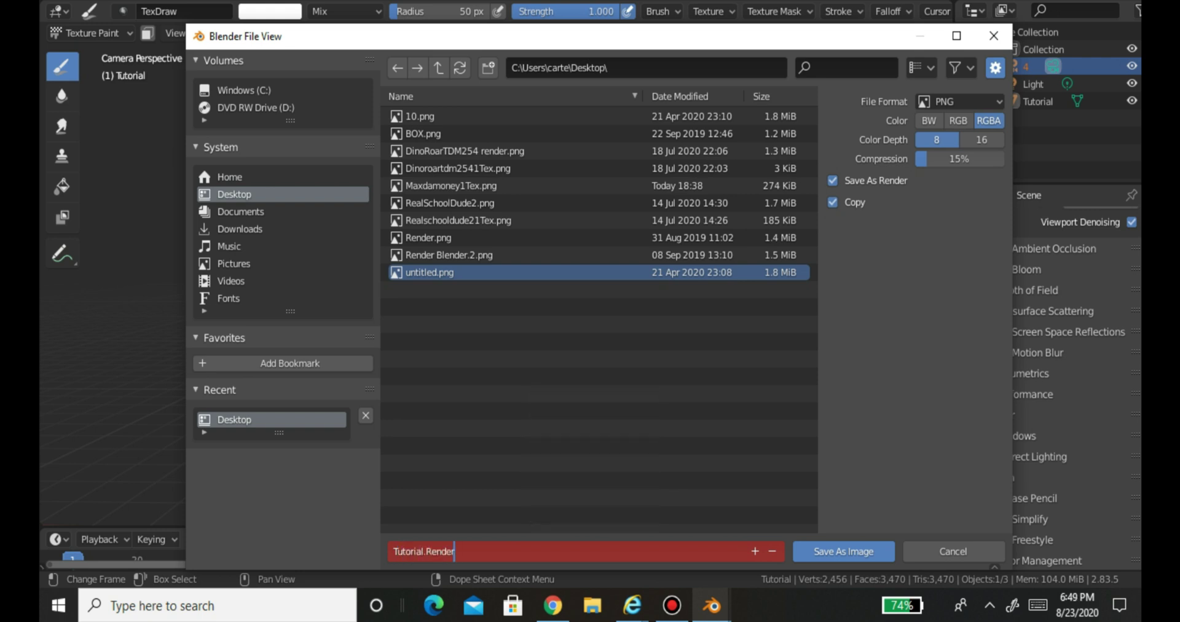
{"action": "key", "text": "Return"}
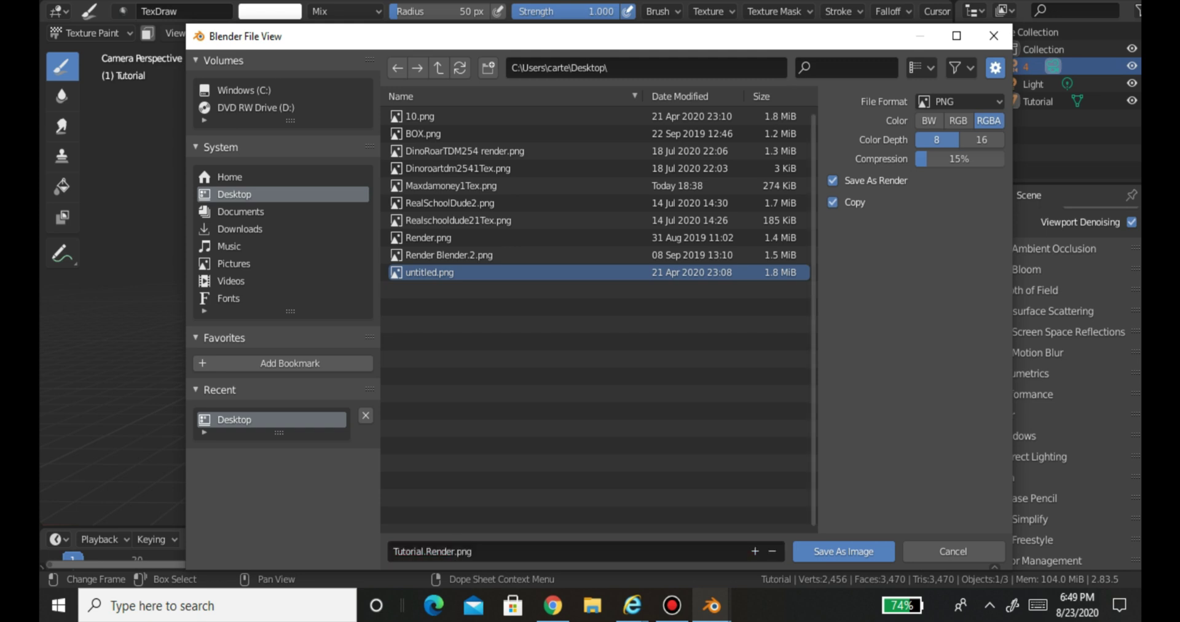
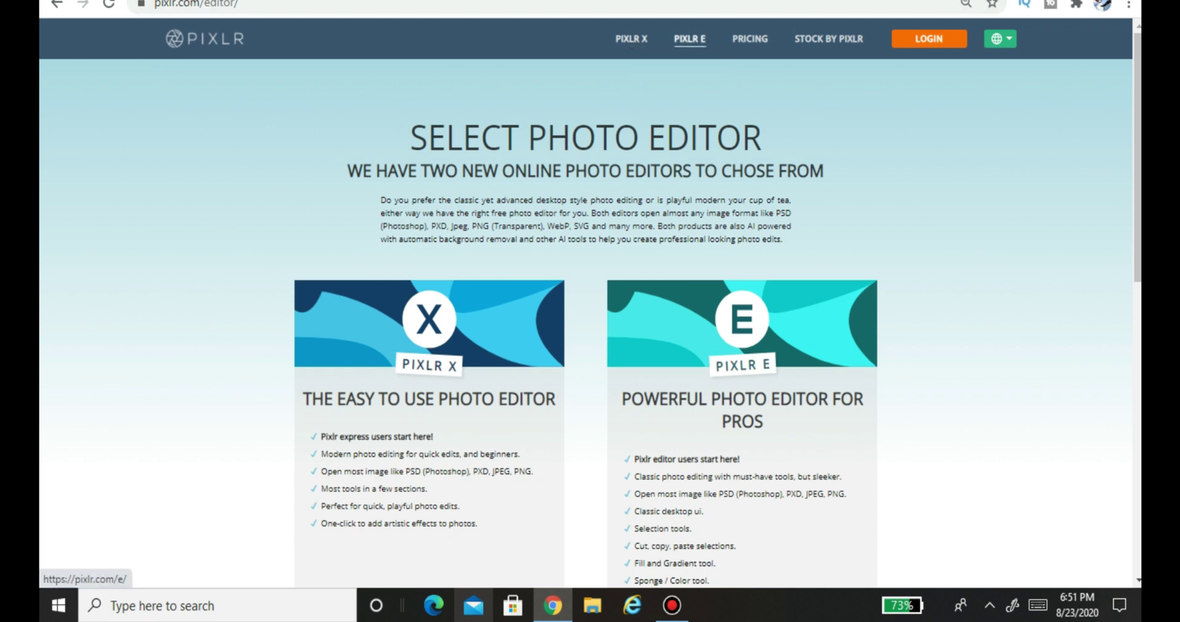
- Switch to the Pixlr E web editor and set the new image's width to 1280 px
{"action": "left_click", "coordinate": [690, 38]}
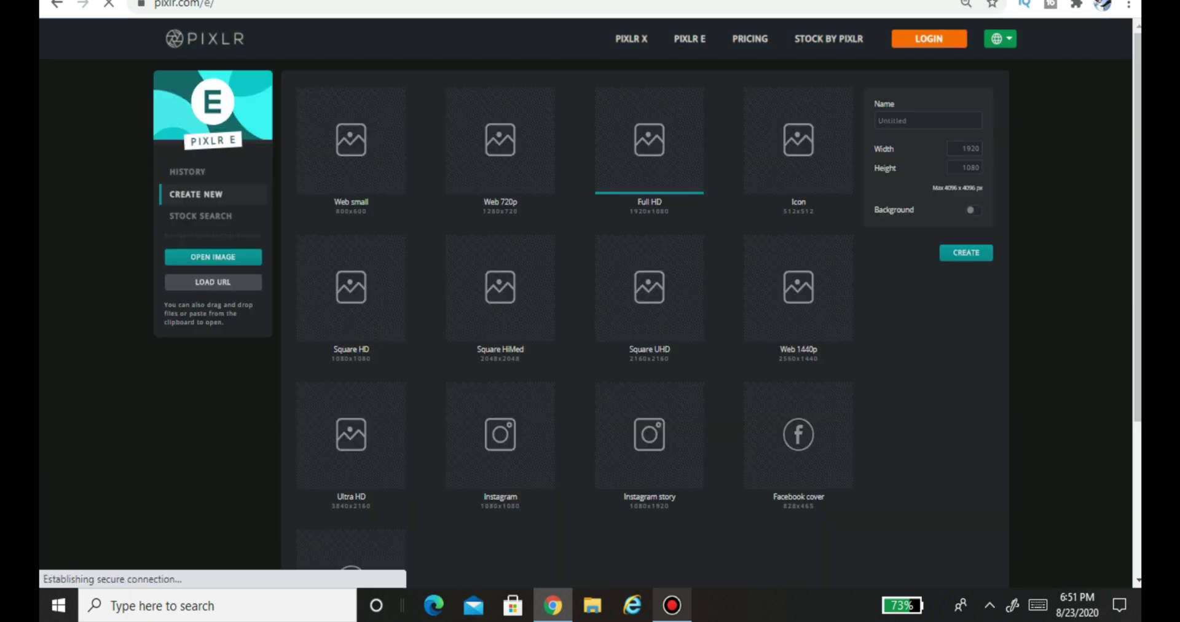
{"action": "left_click", "coordinate": [802, 149]}
{"action": "key", "text": "BackSpace"}
{"action": "key", "text": "BackSpace"}
{"action": "key", "text": "BackSpace"}
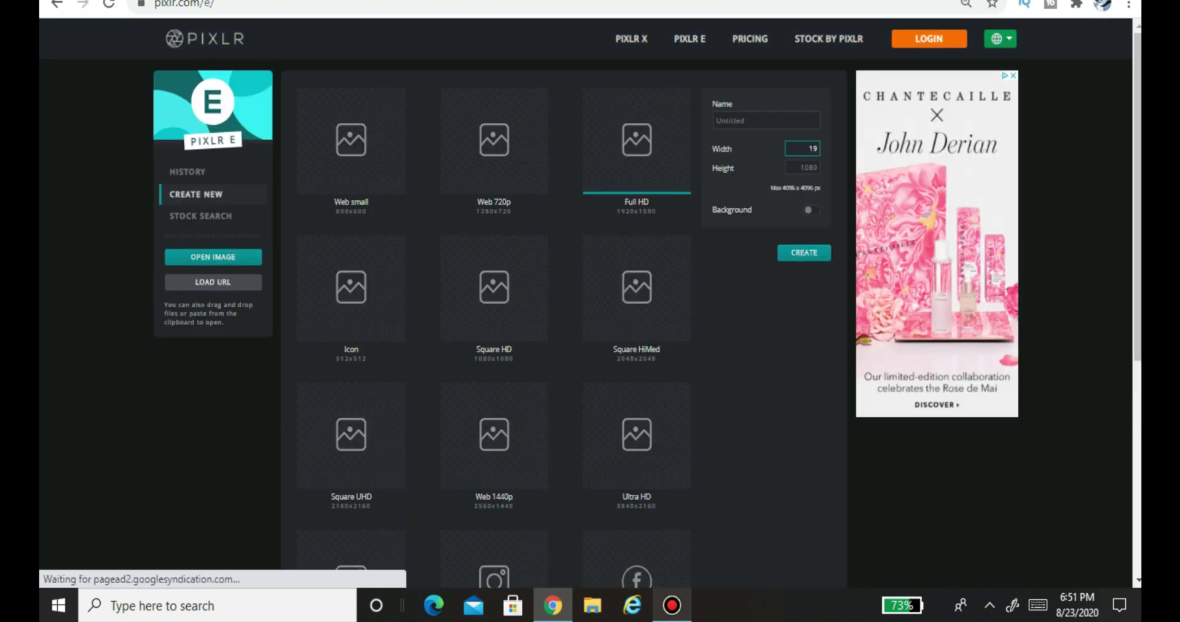
{"action": "type", "text": "2"}
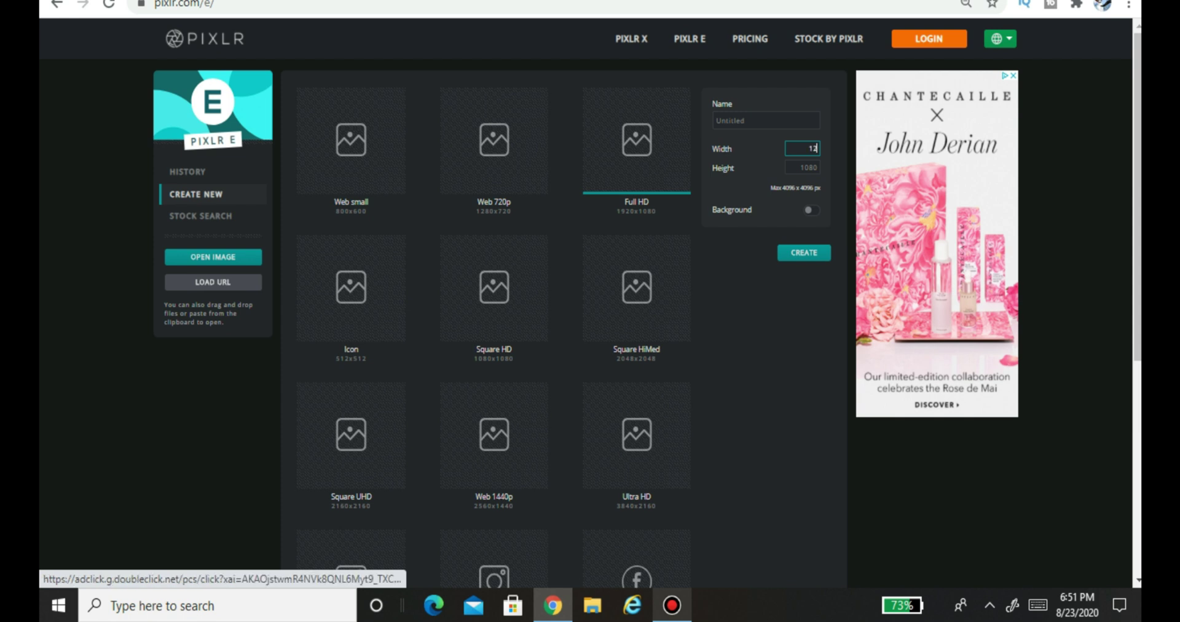
{"action": "type", "text": "8"}
- Set the new image's height to 720 px and create it with a transparent background
{"action": "key", "text": "BackSpace"}
{"action": "key", "text": "BackSpace"}
{"action": "key", "text": "BackSpace"}
{"action": "key", "text": "BackSpace"}
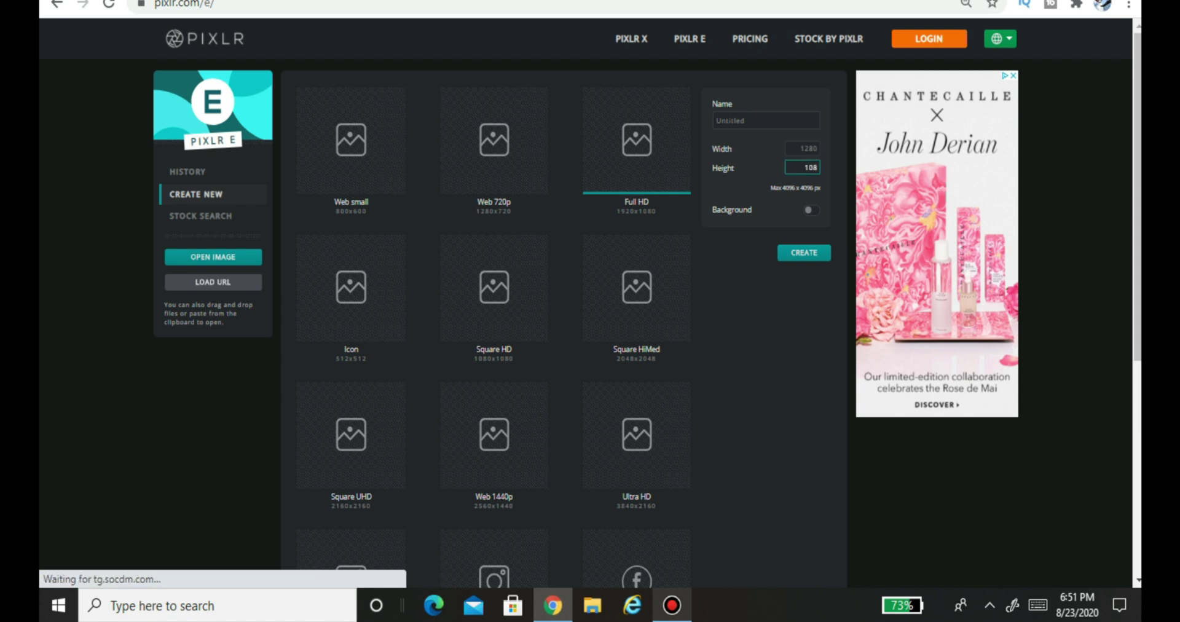
{"action": "type", "text": "720"}
{"action": "key", "text": "Return"}
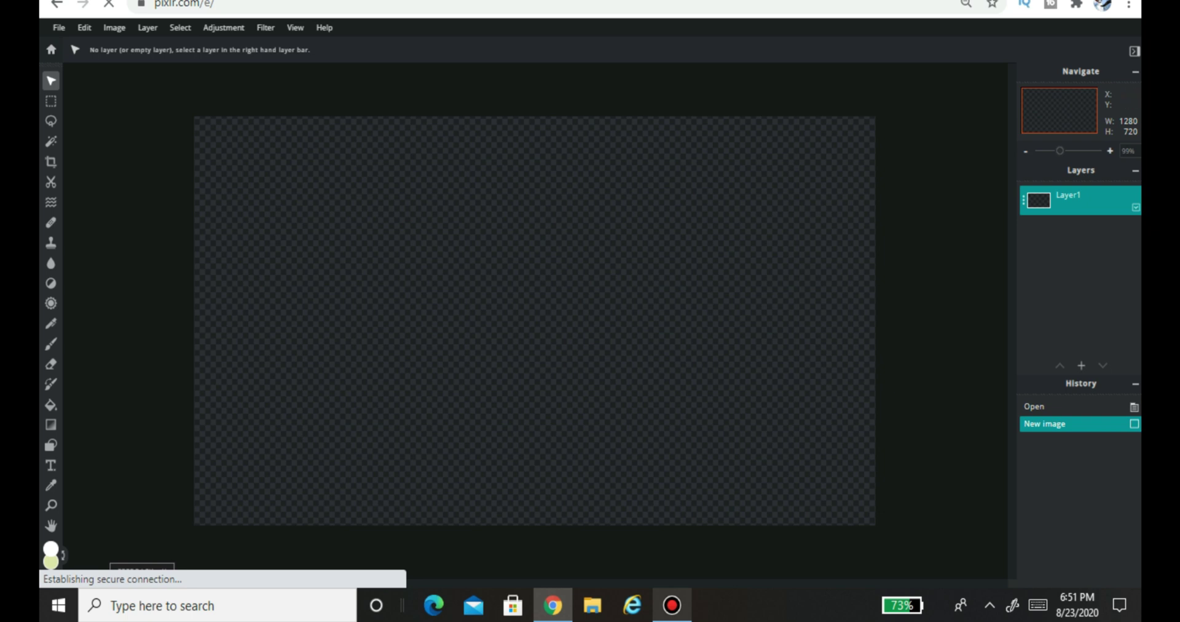
- Search Google Images for backgrounds in a new browser tab and save the Pngtree multicolored watercolor picture
{"action": "key", "text": "ctrl+t"}
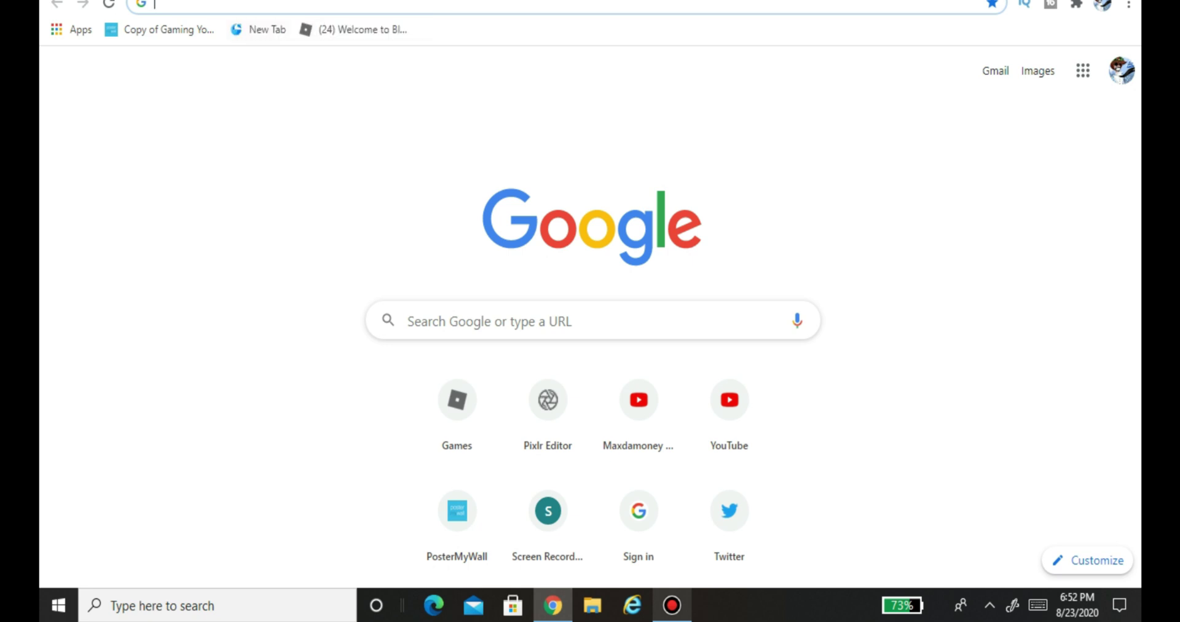
{"action": "type", "text": "backgrounds"}
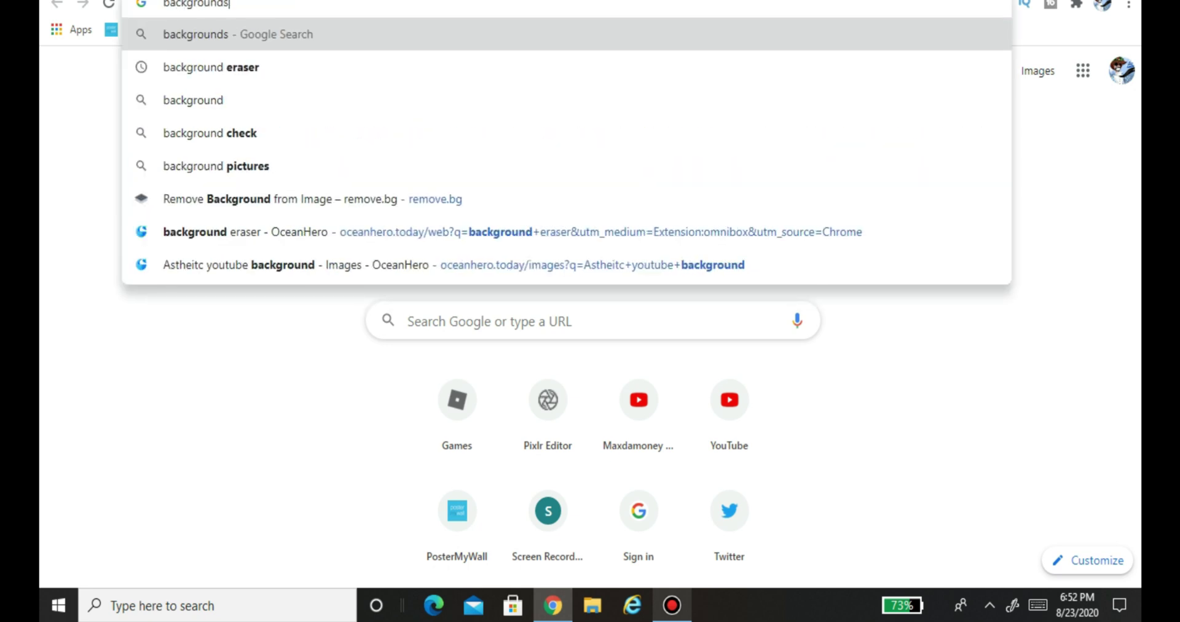
{"action": "key", "text": "Return"}
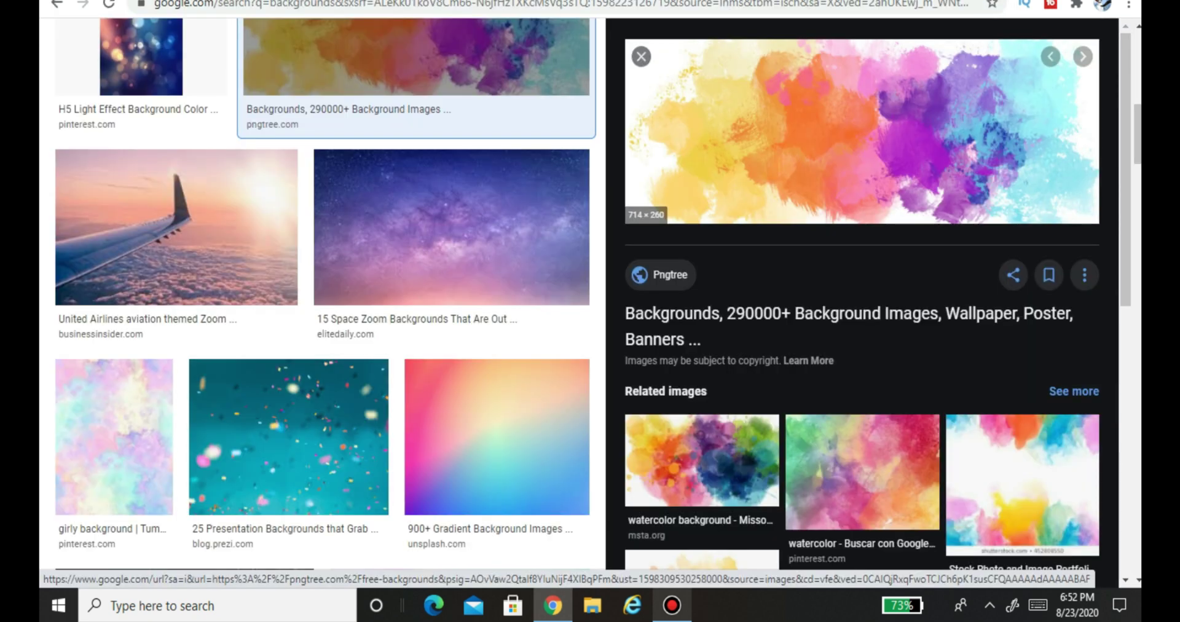
{"action": "right_click", "coordinate": [793, 161]}
{"action": "left_click", "coordinate": [846, 317]}
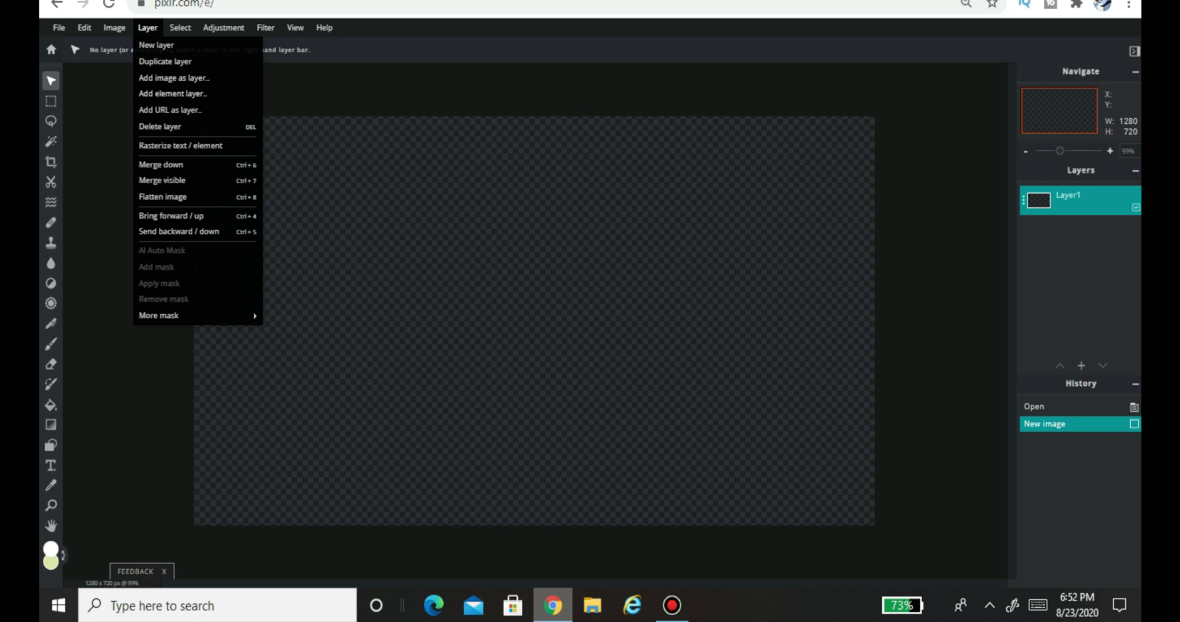
- Add the saved watercolor picture as a layer in Pixlr E and stretch it freely to cover the whole canvas
{"action": "left_click", "coordinate": [174, 78]}
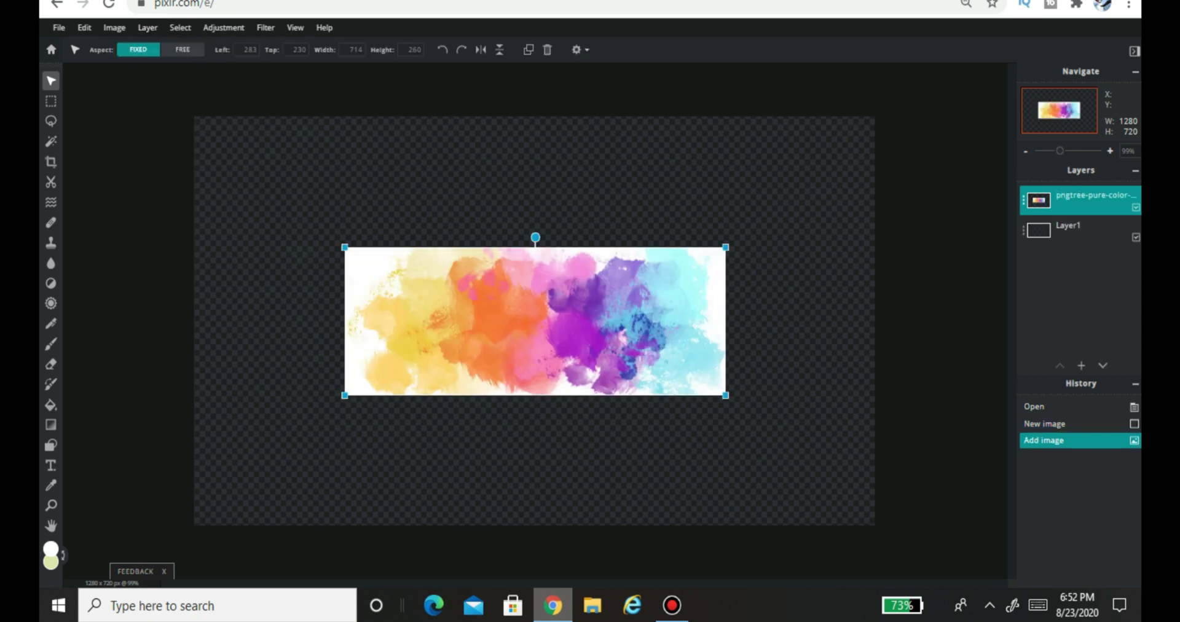
{"action": "left_click", "coordinate": [183, 50]}
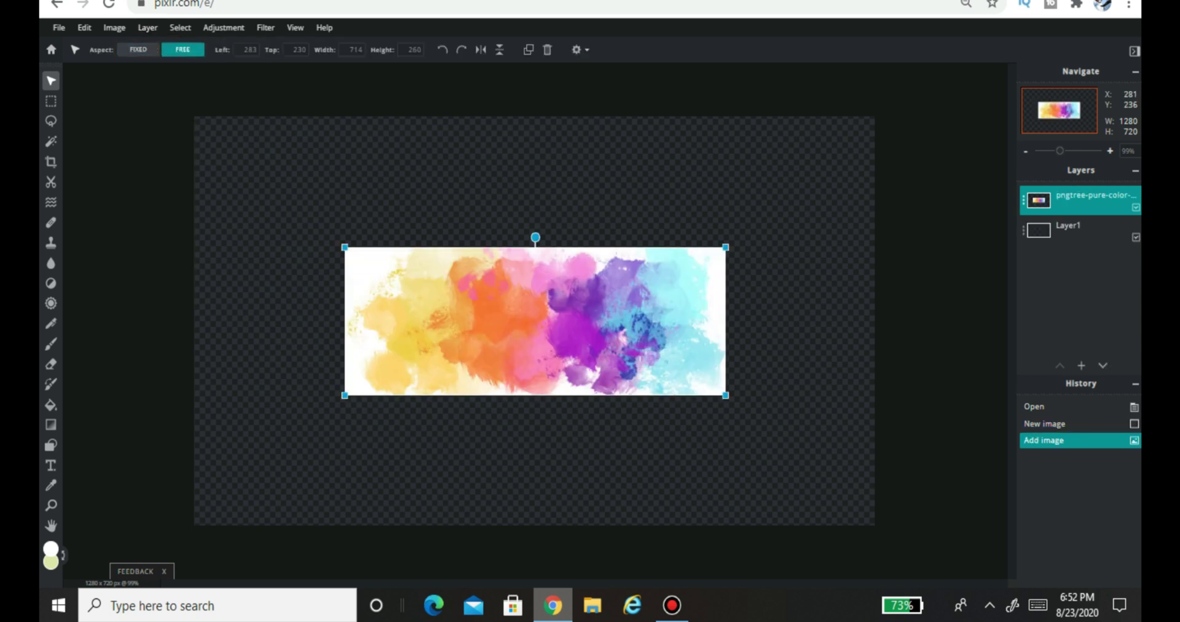
{"action": "left_click_drag", "start_coordinate": [344, 249], "coordinate": [189, 115]}
{"action": "left_click_drag", "start_coordinate": [725, 395], "coordinate": [887, 534]}
{"action": "scroll", "coordinate": [537, 321], "scroll_direction": "down", "scroll_amount": 1}
{"action": "left_click_drag", "start_coordinate": [662, 384], "coordinate": [657, 362]}
{"action": "left_click", "coordinate": [203, 111]}
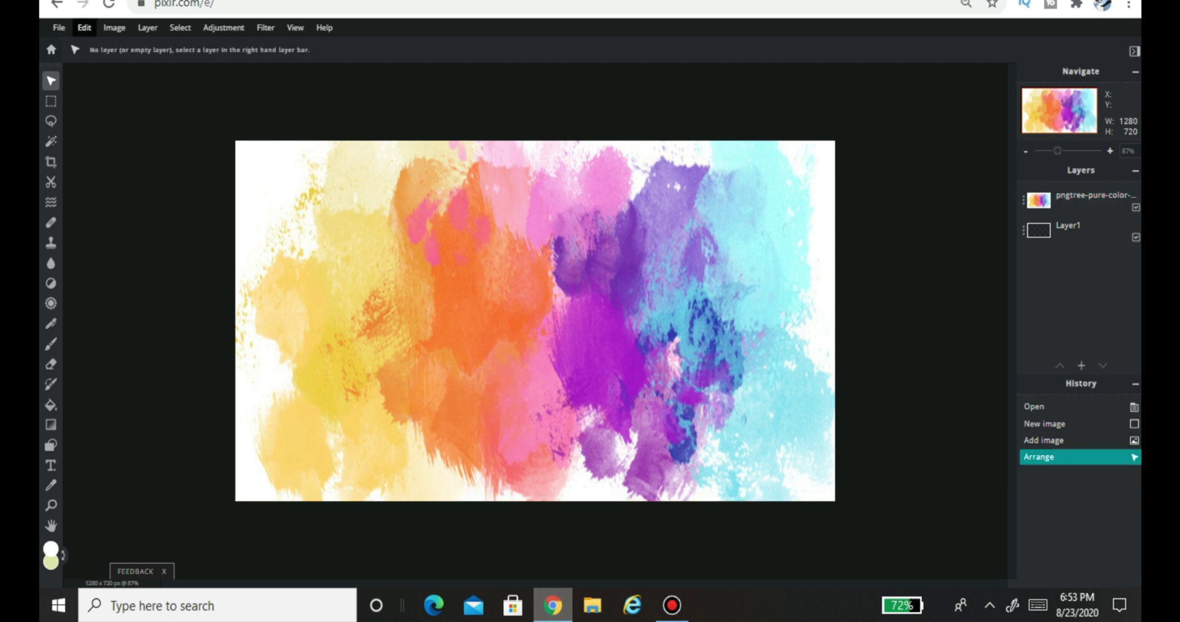
- Add Render.png as a layer above the watercolor background and move the character to the canvas's left side
{"action": "left_click", "coordinate": [147, 27]}
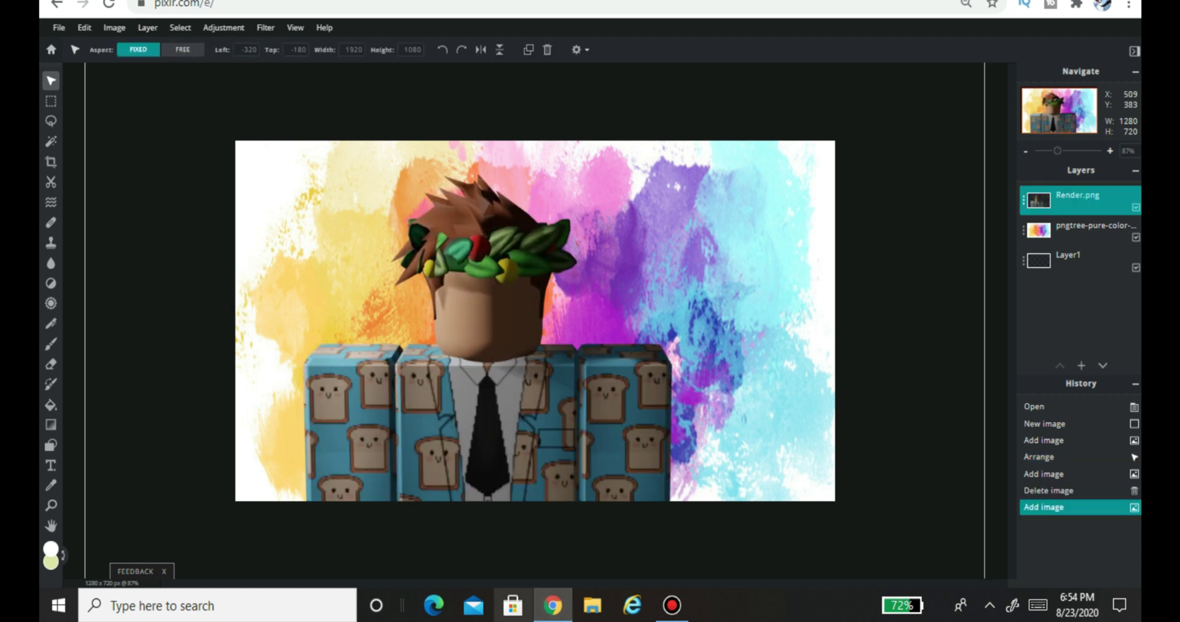
{"action": "left_click_drag", "start_coordinate": [474, 320], "coordinate": [359, 319]}
{"action": "scroll", "coordinate": [369, 234], "scroll_direction": "down", "scroll_amount": 1}
{"action": "scroll", "coordinate": [359, 267], "scroll_direction": "up", "scroll_amount": 1}
{"action": "scroll", "coordinate": [375, 281], "scroll_direction": "down", "scroll_amount": 1}
{"action": "scroll", "coordinate": [375, 281], "scroll_direction": "up", "scroll_amount": 1}
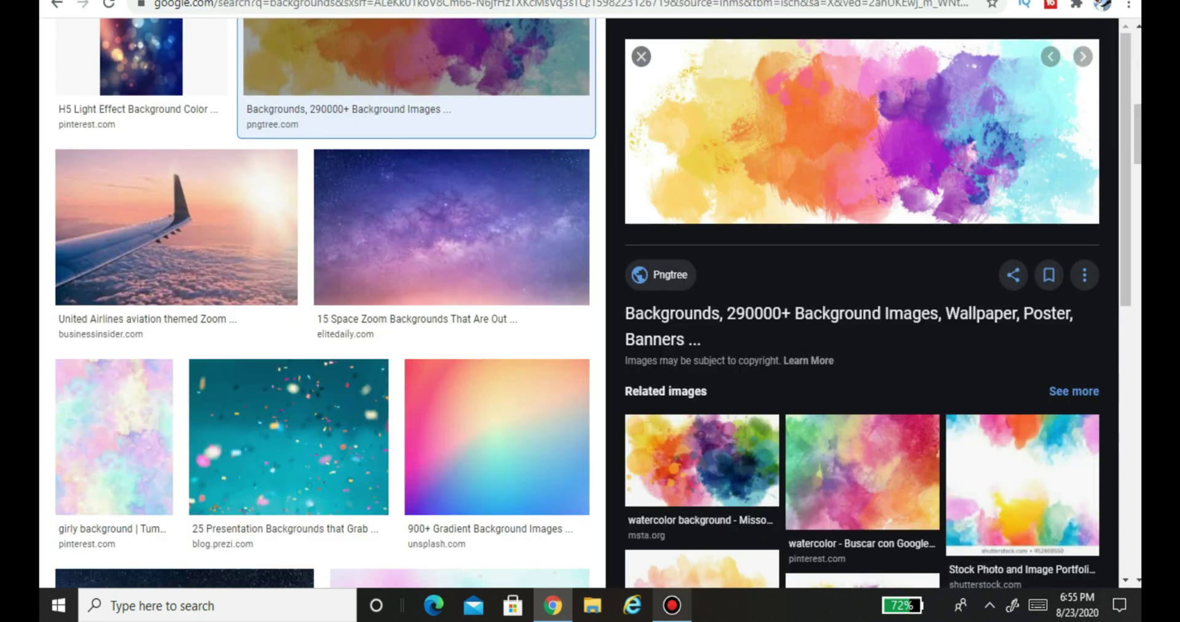
- Return to the Google Images results and search for Roblox happy face
{"action": "scroll", "coordinate": [416, 74], "scroll_direction": "up", "scroll_amount": 8}
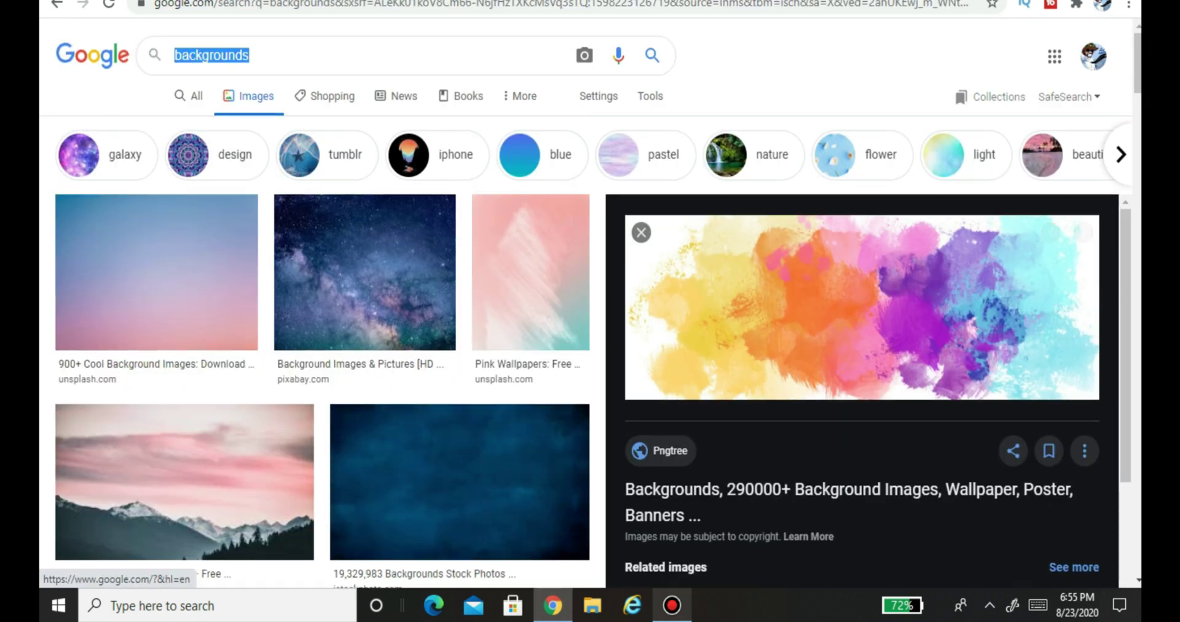
{"action": "type", "text": "Roblo"}
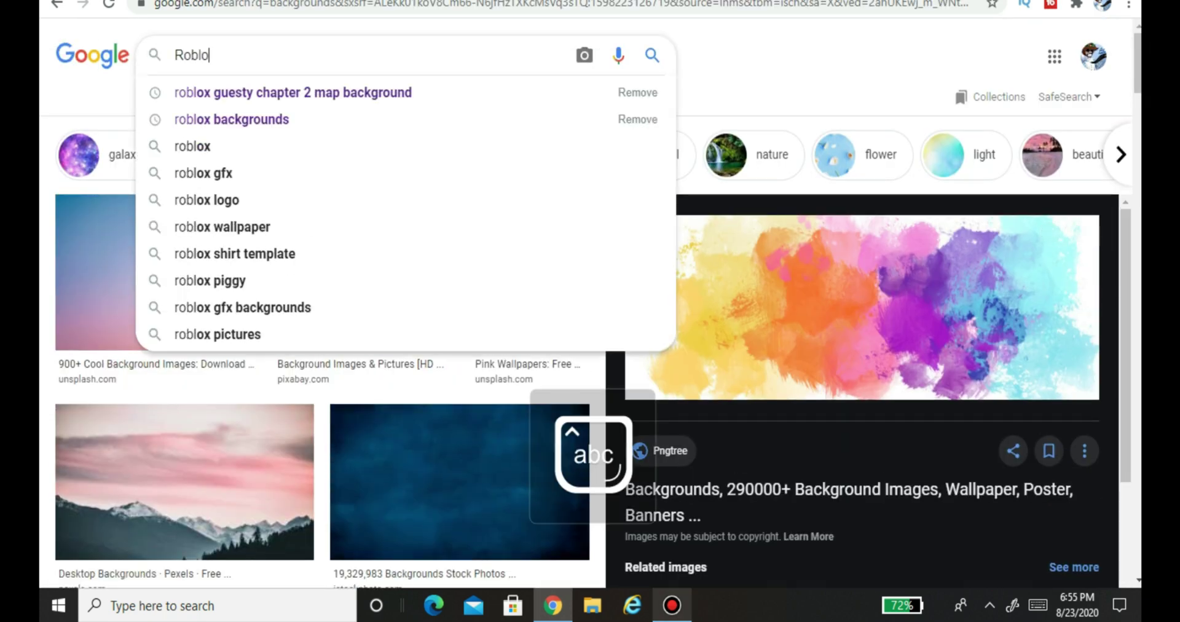
{"action": "type", "text": "x"}
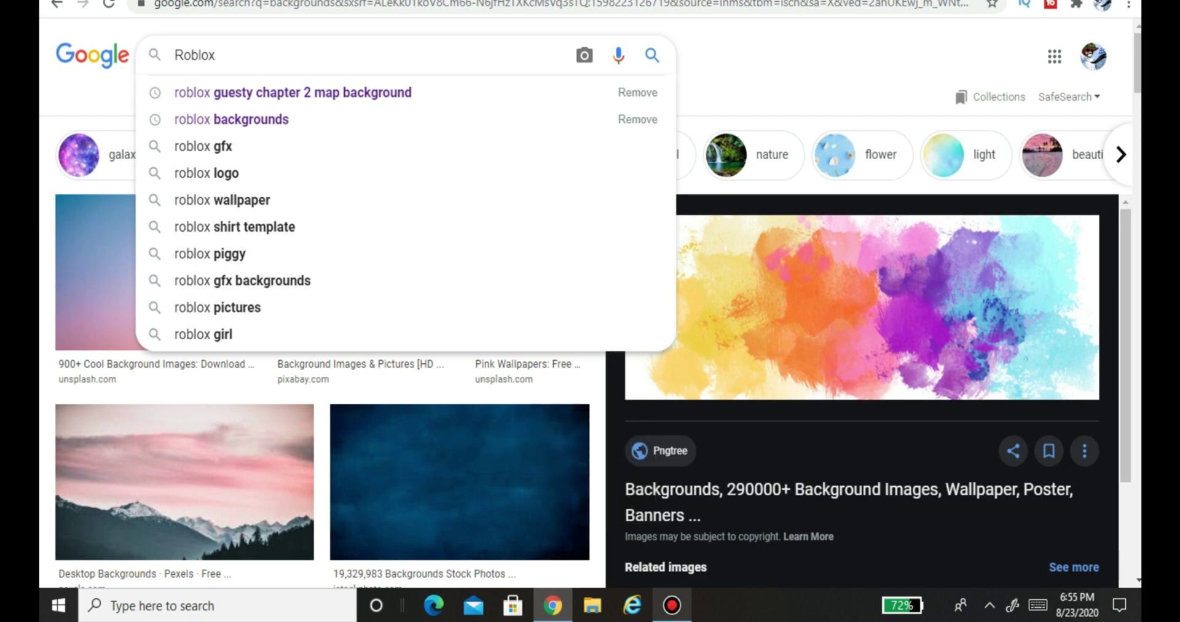
{"action": "type", "text": " happy face"}
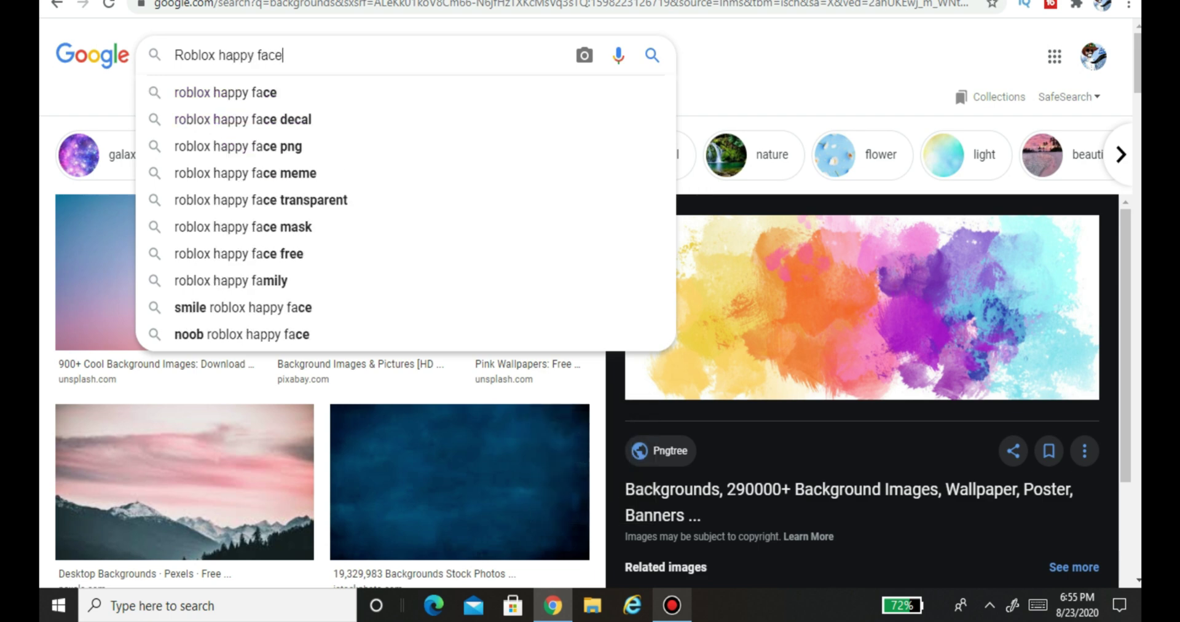
{"action": "key", "text": "Return"}
- Narrow the face search to transparent images and save the Super super happy face picture
{"action": "type", "text": "trans"}
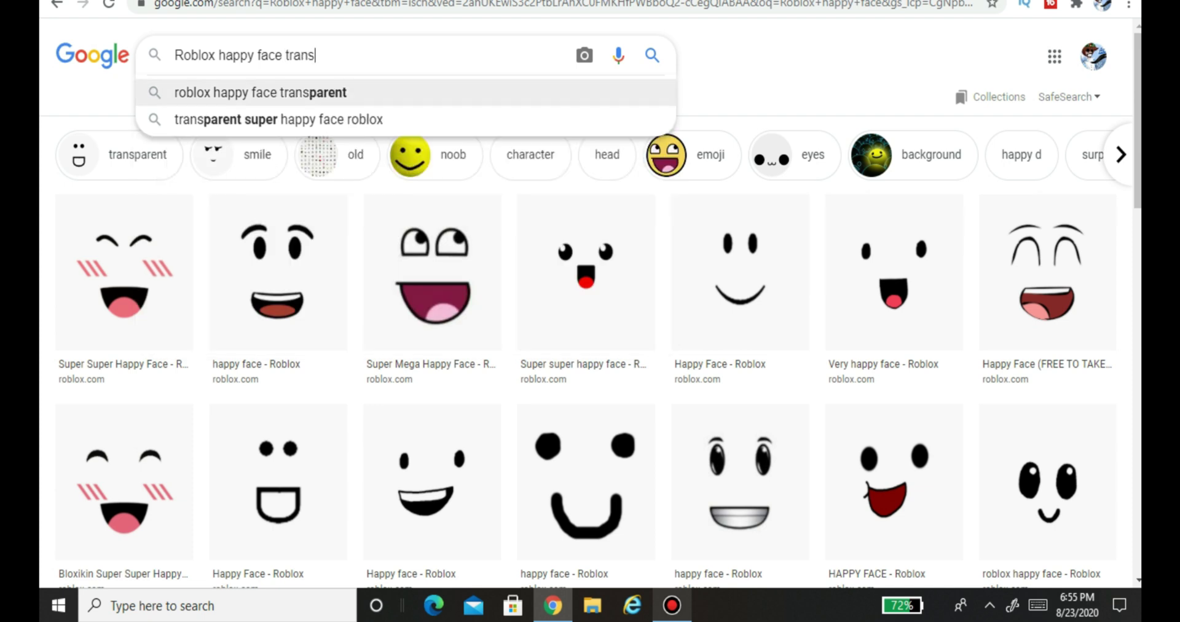
{"action": "double_click", "coordinate": [326, 94]}
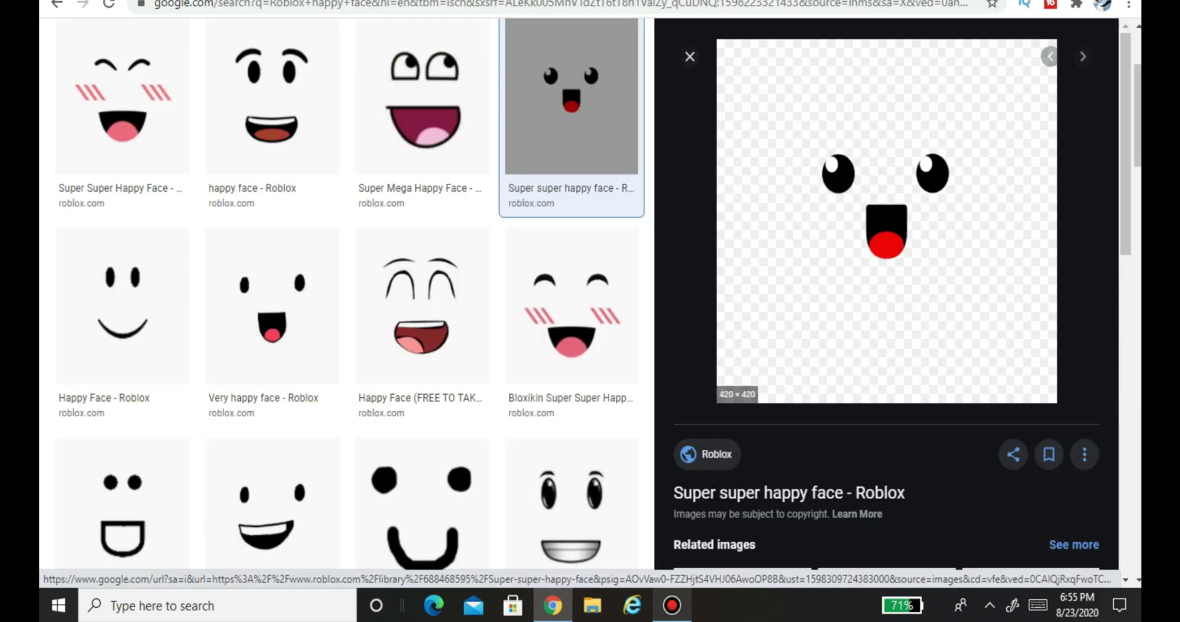
{"action": "right_click", "coordinate": [799, 165]}
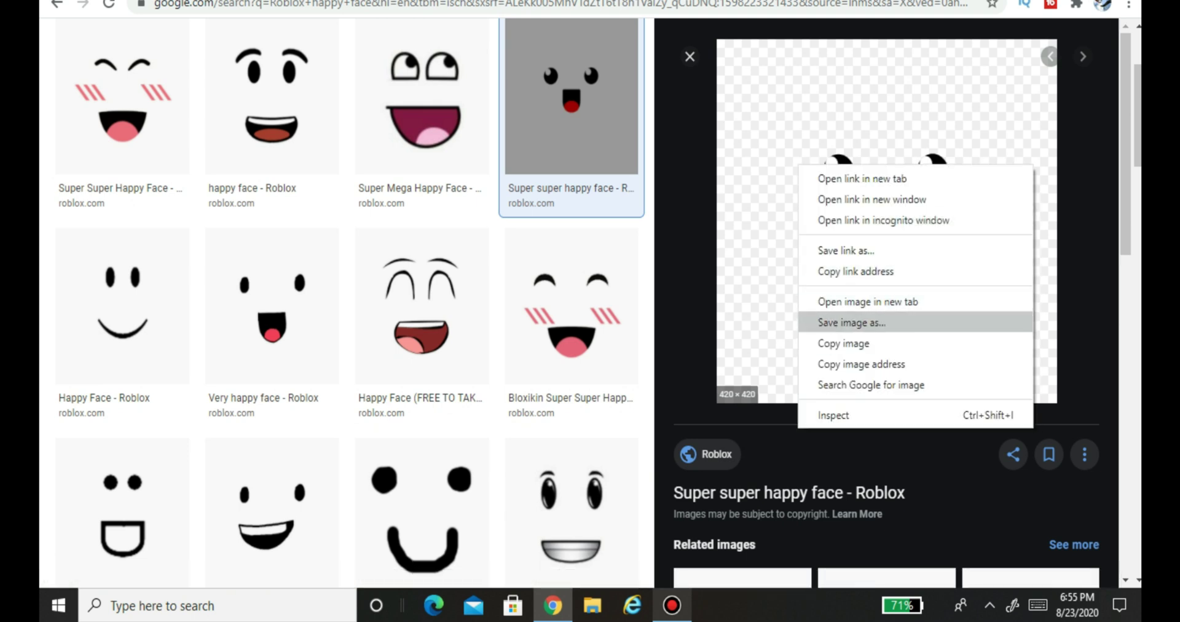
{"action": "left_click", "coordinate": [851, 323]}
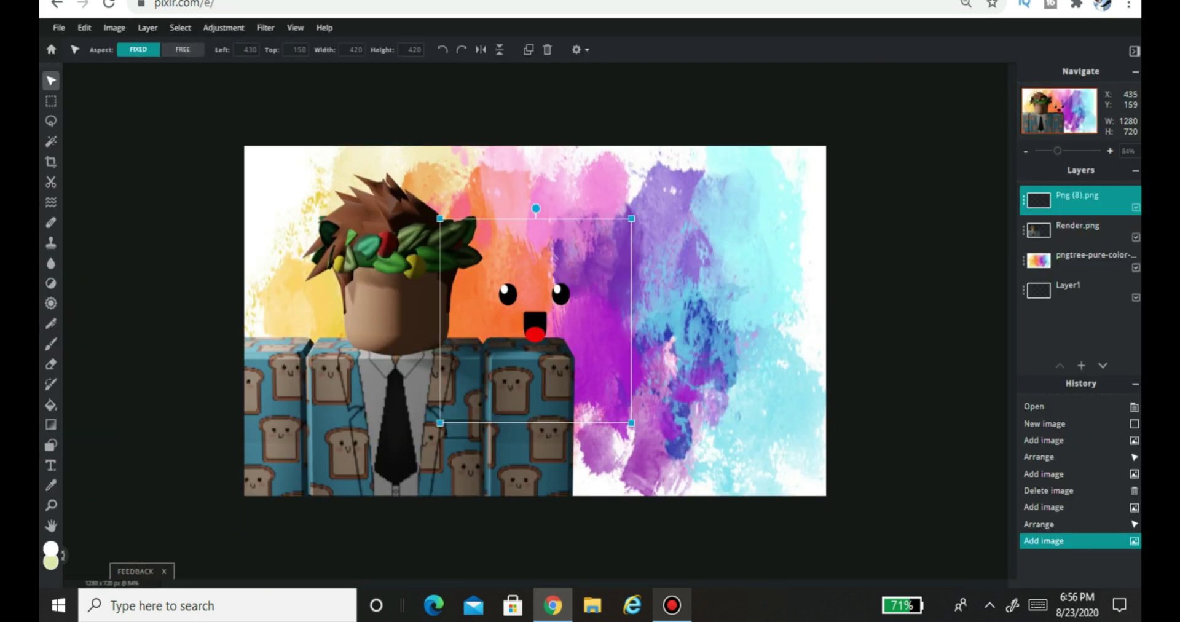
- Move the happy face layer onto the character's blank head in Pixlr E and deselect all layers
{"action": "left_click_drag", "start_coordinate": [547, 319], "coordinate": [406, 320]}
{"action": "left_click", "coordinate": [1077, 230]}
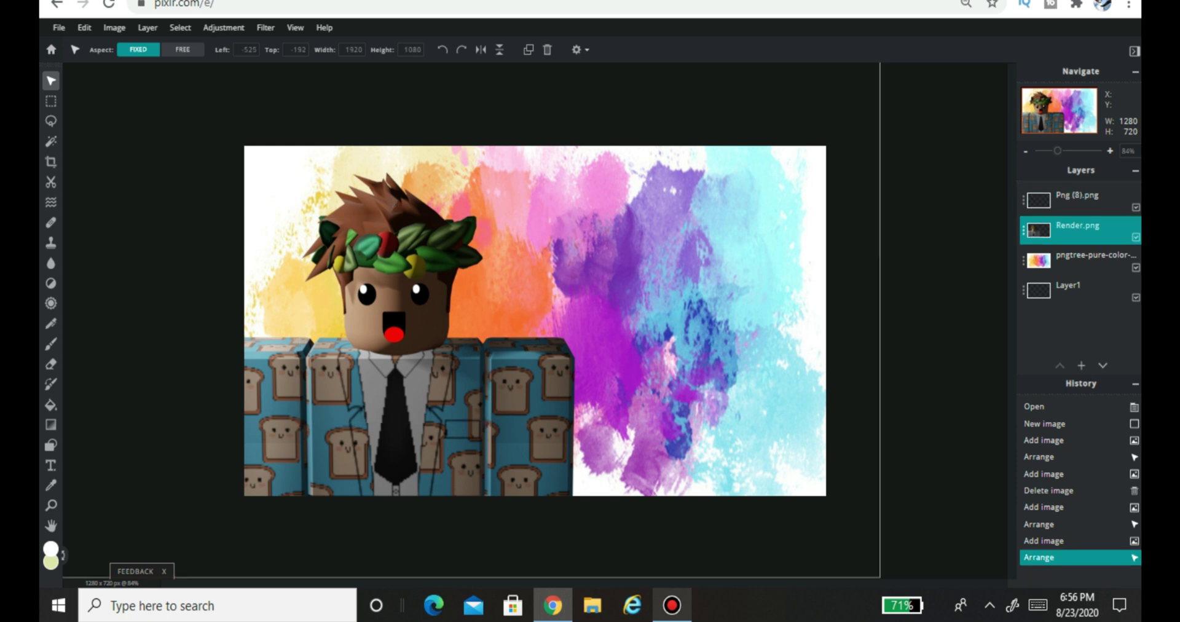
{"action": "left_click", "coordinate": [922, 344]}
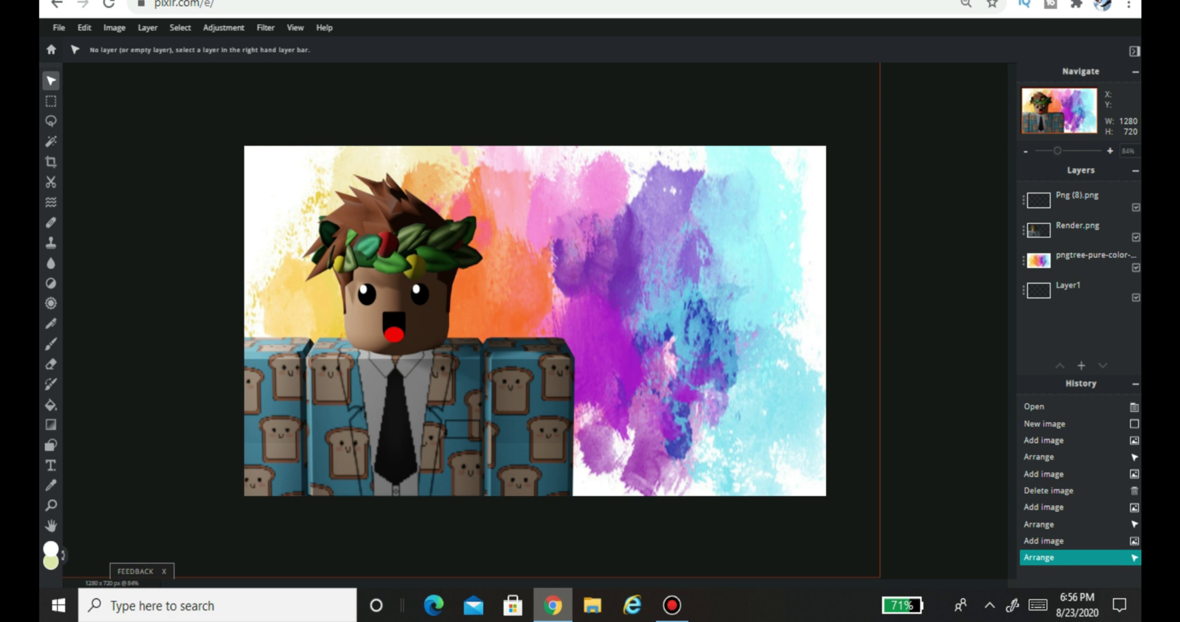
- Add a new text layer across the canvas reading Blender 2.83 in white Arial
{"action": "key", "text": "t"}
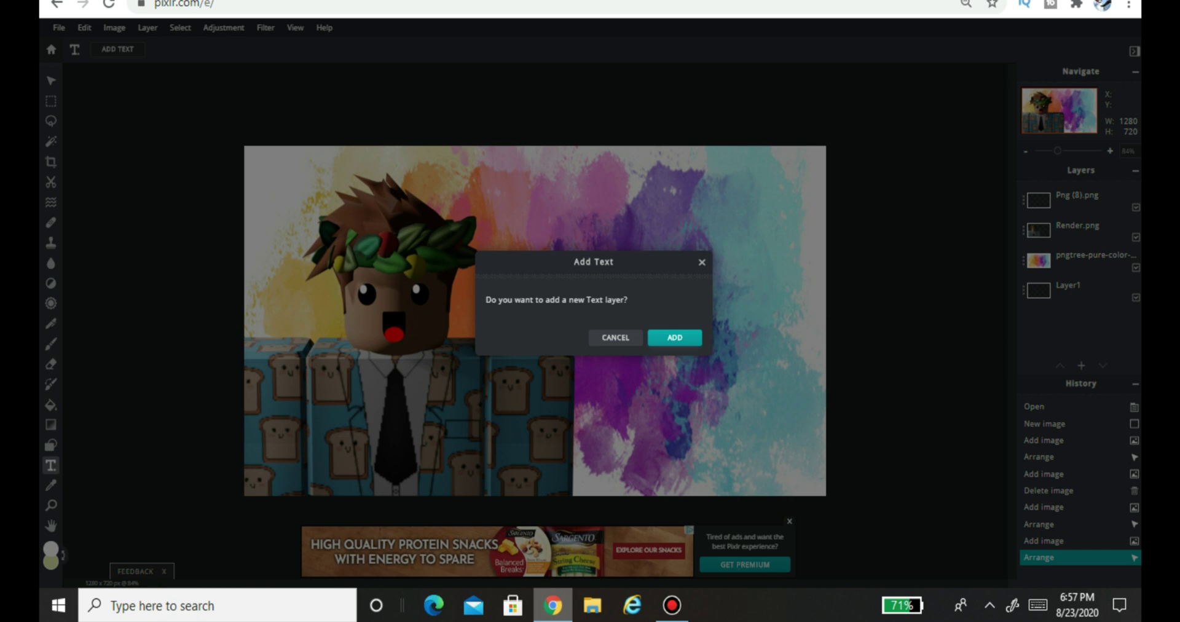
{"action": "key", "text": "Return"}
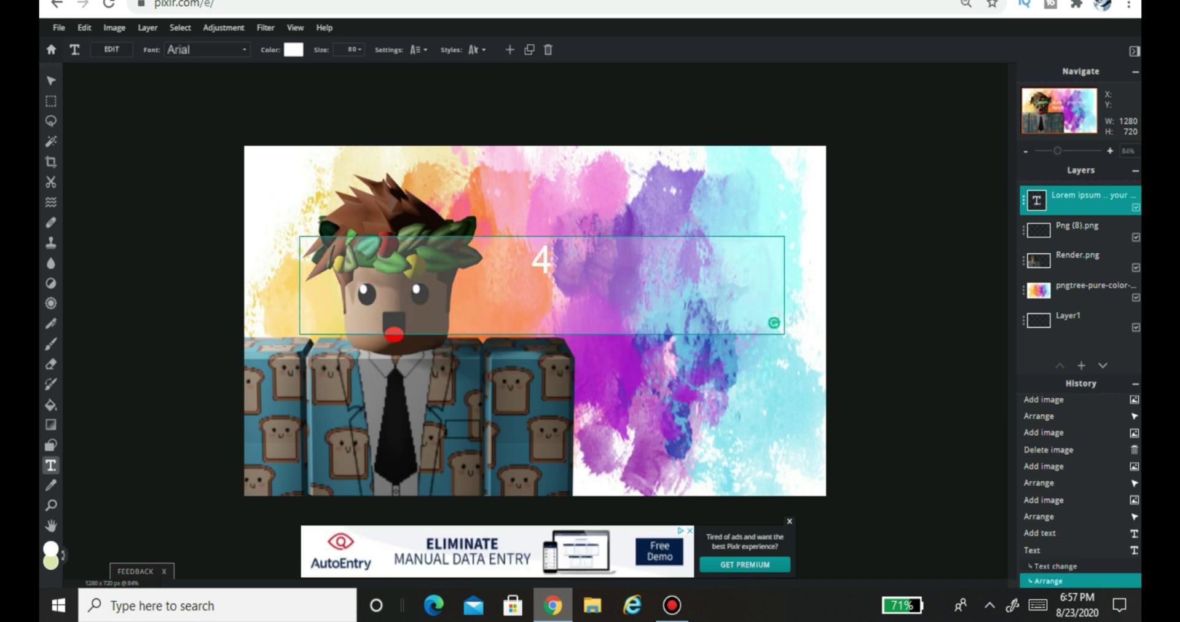
{"action": "key", "text": "BackSpace"}
{"action": "type", "text": "Blende"}
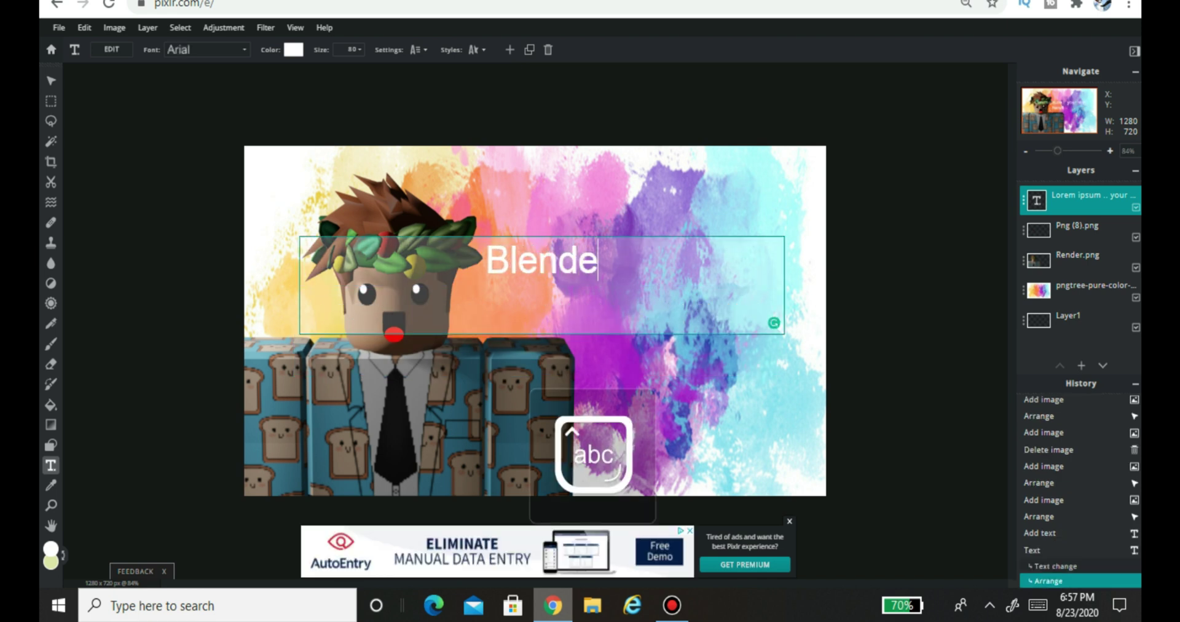
{"action": "type", "text": "r 2.83"}
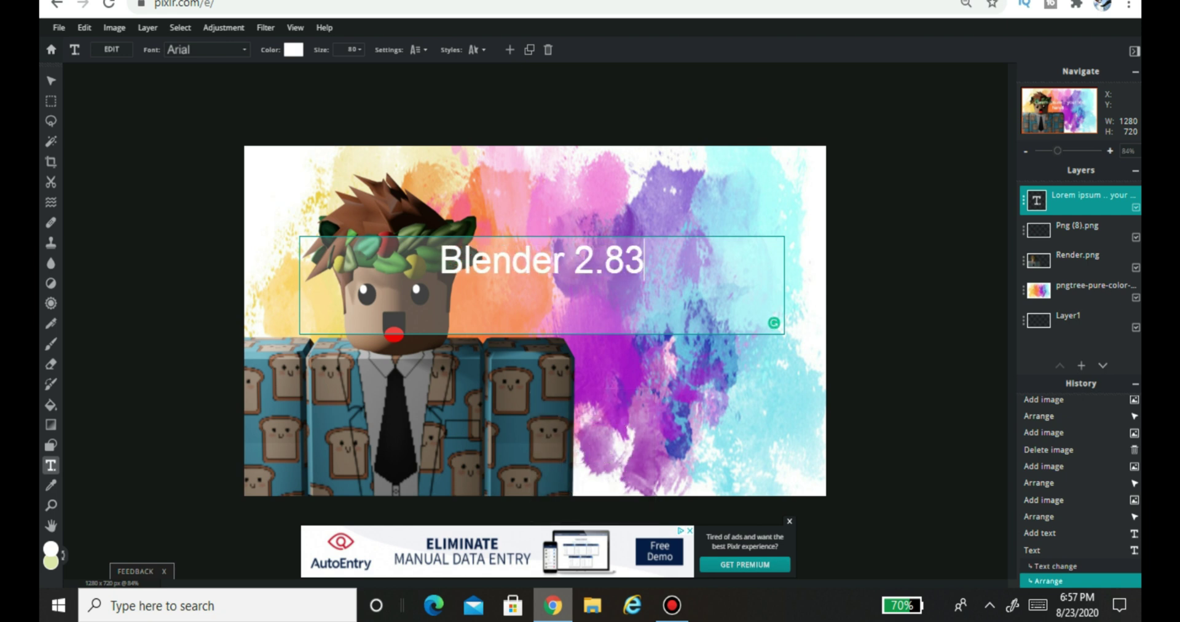
- Change the colour of the Blender 2.83 text to black (#000000)
{"action": "left_click", "coordinate": [294, 49]}
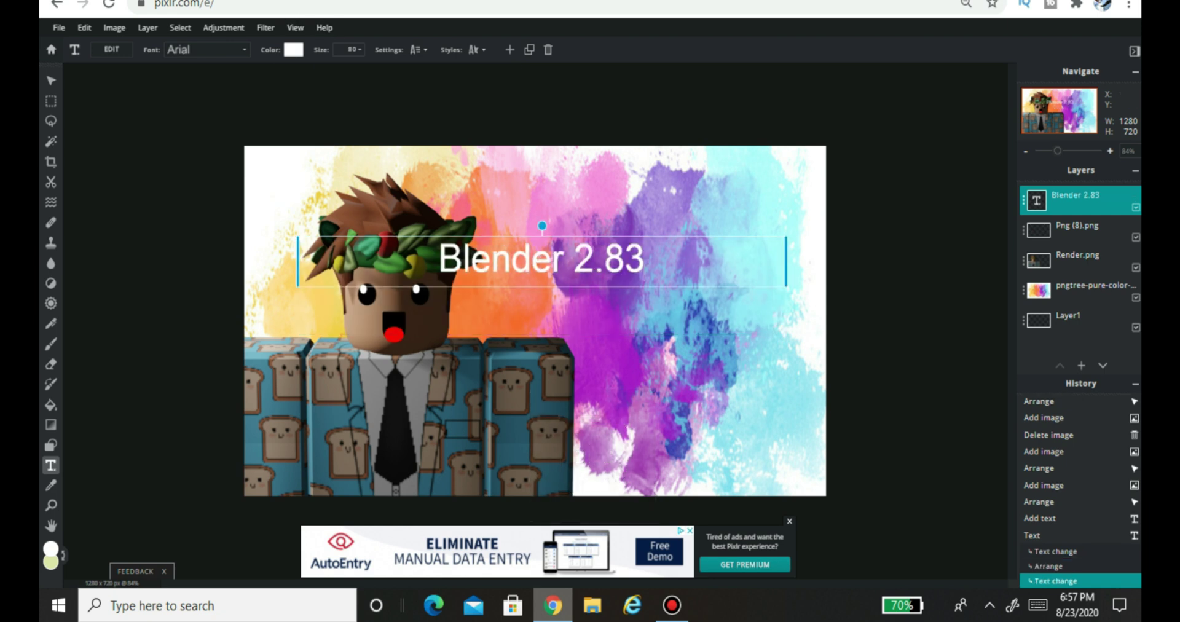
{"action": "left_click", "coordinate": [294, 50]}
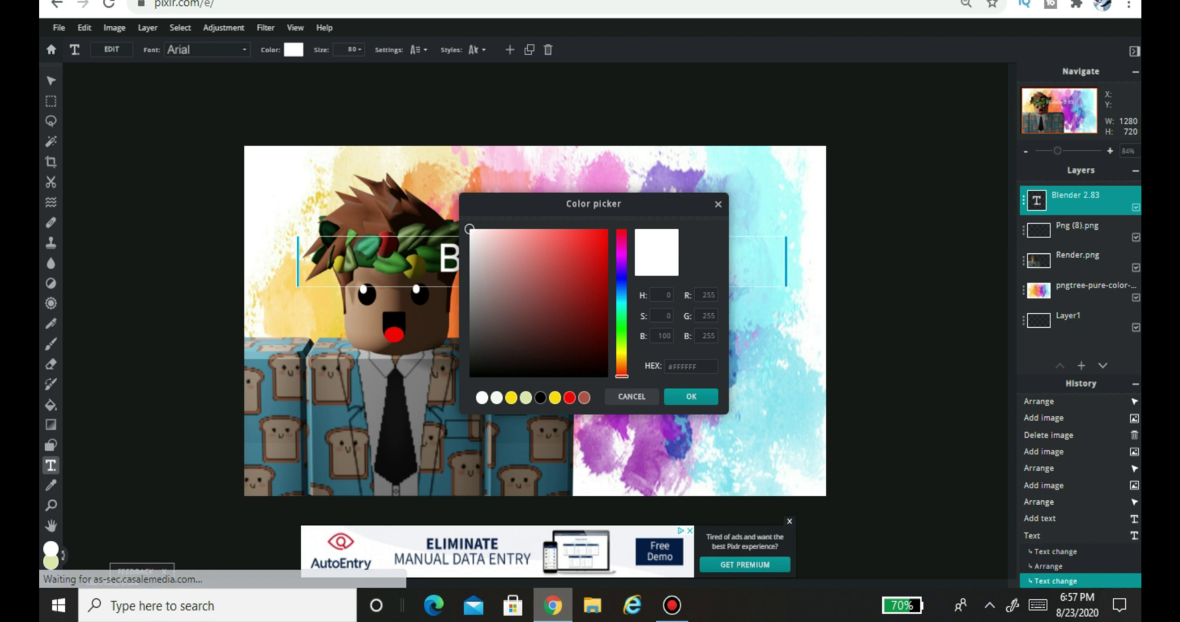
{"action": "left_click", "coordinate": [469, 376]}
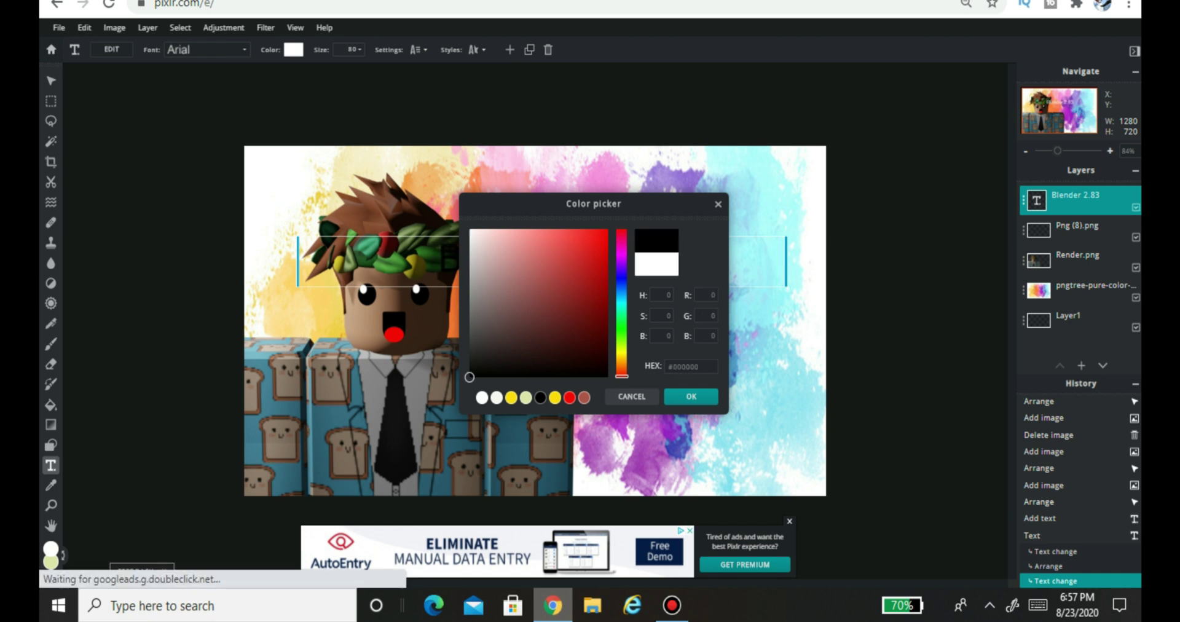
{"action": "left_click_drag", "start_coordinate": [590, 204], "coordinate": [174, 144]}
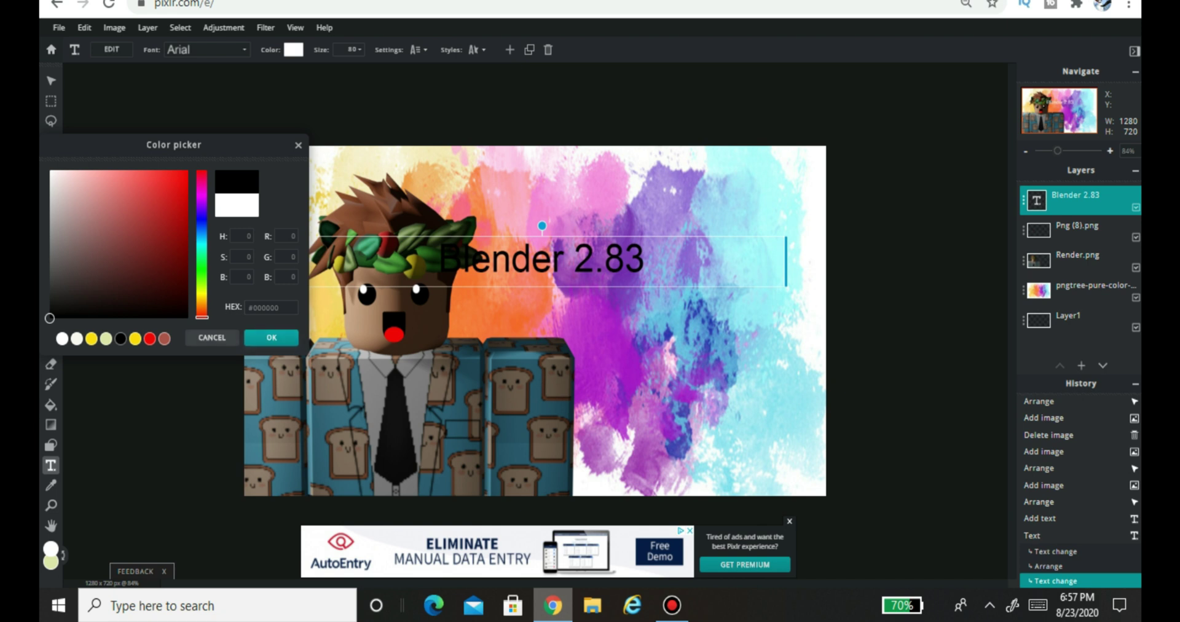
{"action": "left_click", "coordinate": [187, 171]}
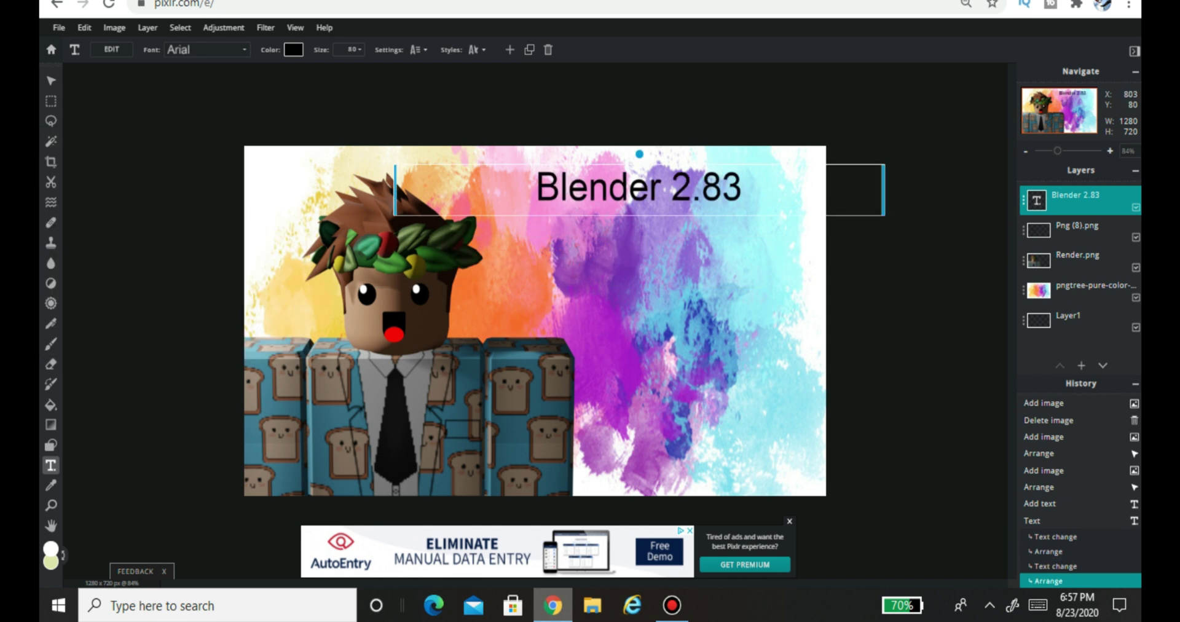
- Move the Blender 2.83 title to the upper right of the picture, beside the character's hair, and set its font size to 144
{"action": "mouse_move", "coordinate": [607, 182]}
{"action": "left_mouse_down"}
{"action": "mouse_move", "coordinate": [599, 200]}
{"action": "mouse_move", "coordinate": [614, 177]}
{"action": "left_mouse_up"}
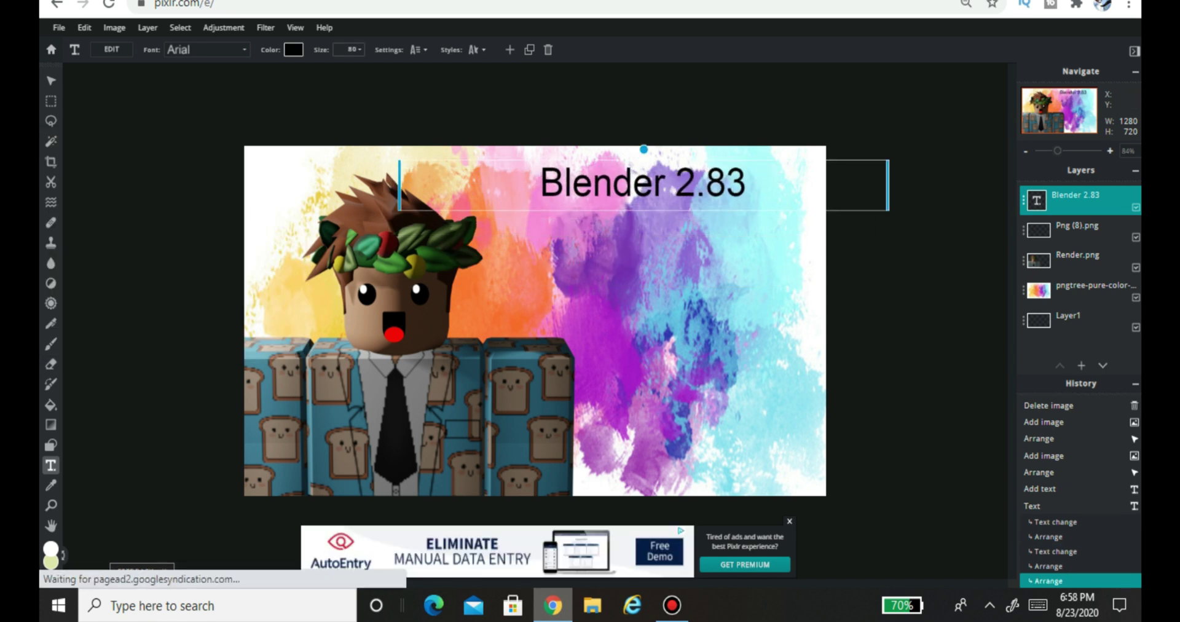
{"action": "left_click", "coordinate": [348, 49]}
{"action": "left_click_drag", "start_coordinate": [277, 69], "coordinate": [283, 69]}
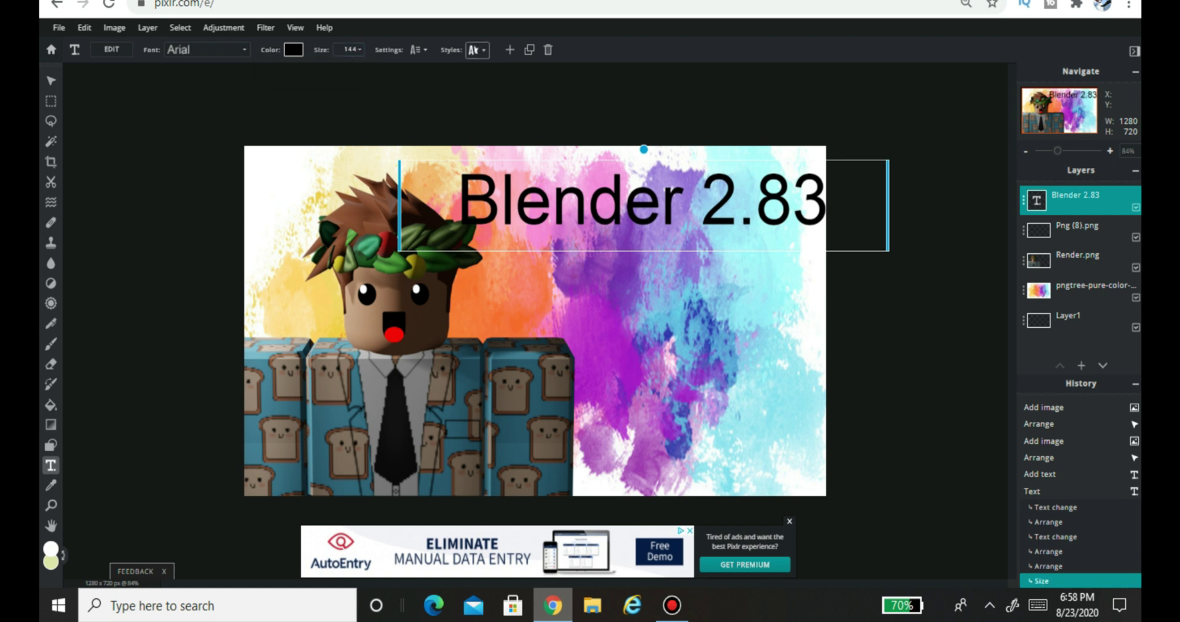
- Add an outline of size 3 to the title text and colour it reddish brown
{"action": "left_click", "coordinate": [477, 50]}
{"action": "left_click", "coordinate": [474, 133]}
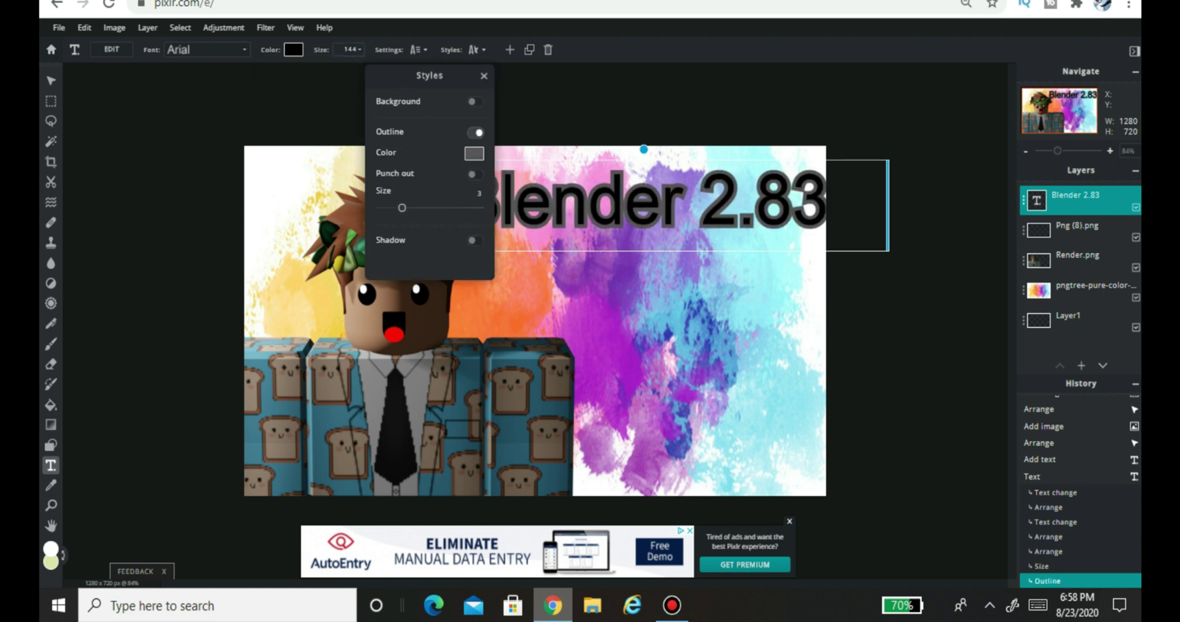
{"action": "left_click", "coordinate": [473, 153]}
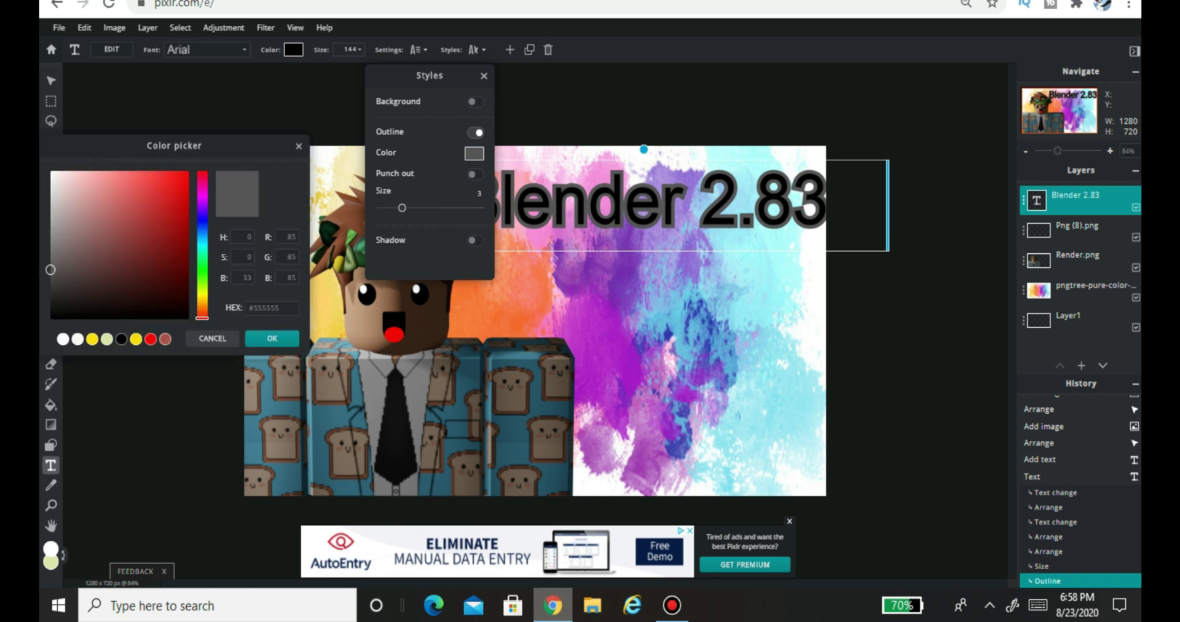
{"action": "left_click", "coordinate": [106, 339]}
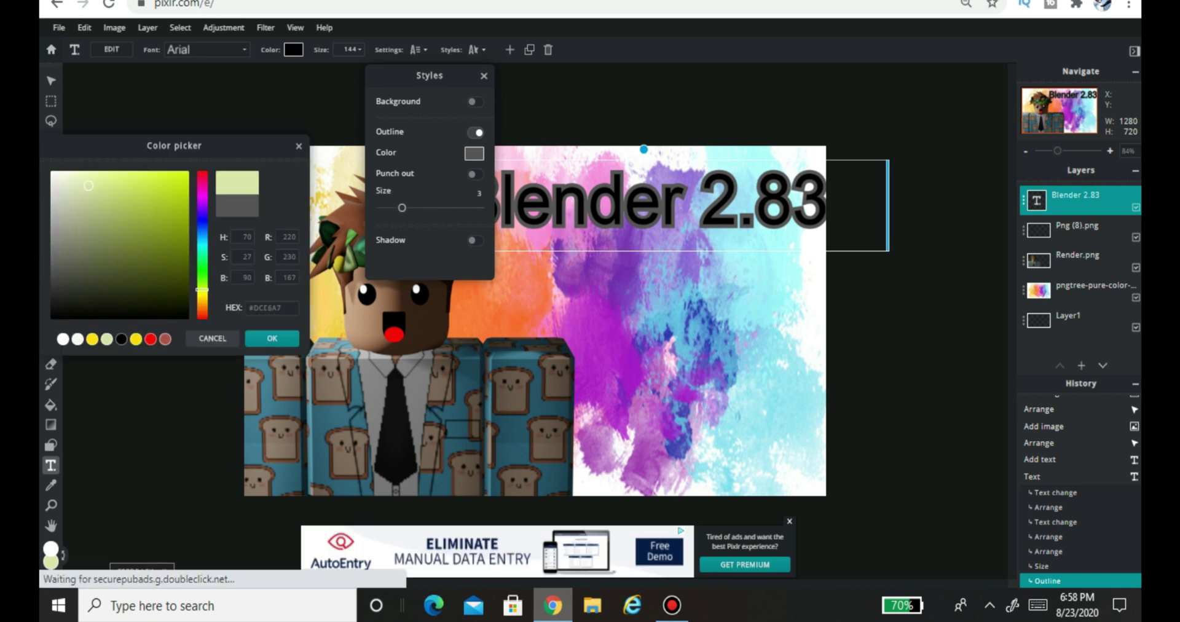
{"action": "left_click", "coordinate": [78, 339]}
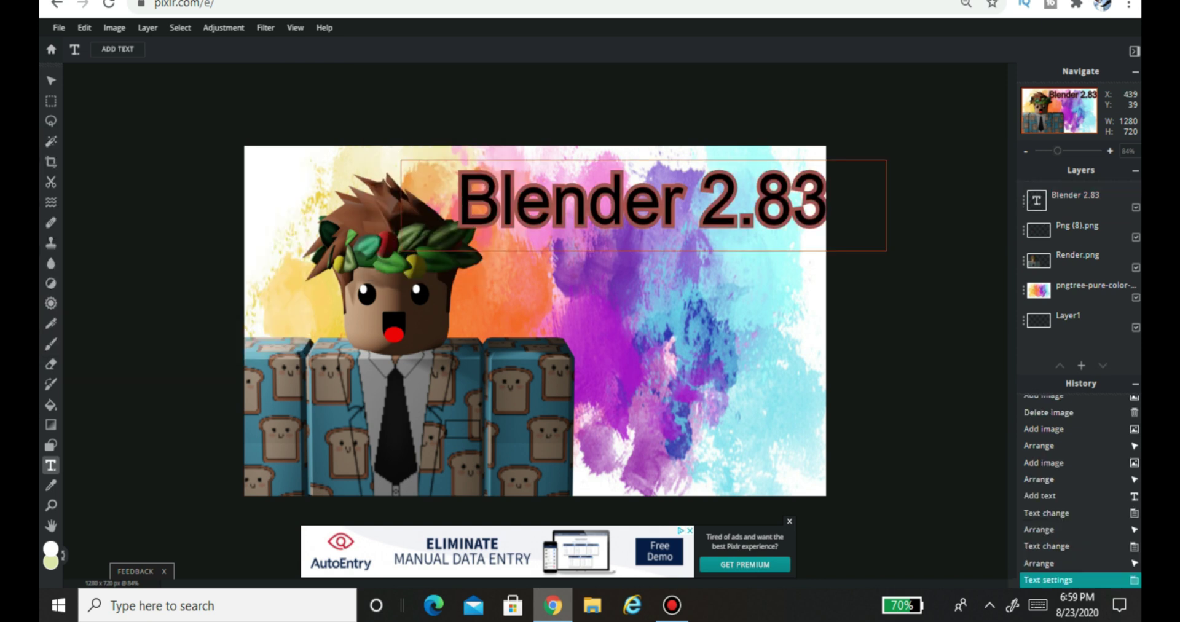
- Try a background fill and a shadow on the outlined Blender 2.83 title
{"action": "left_click", "coordinate": [647, 205]}
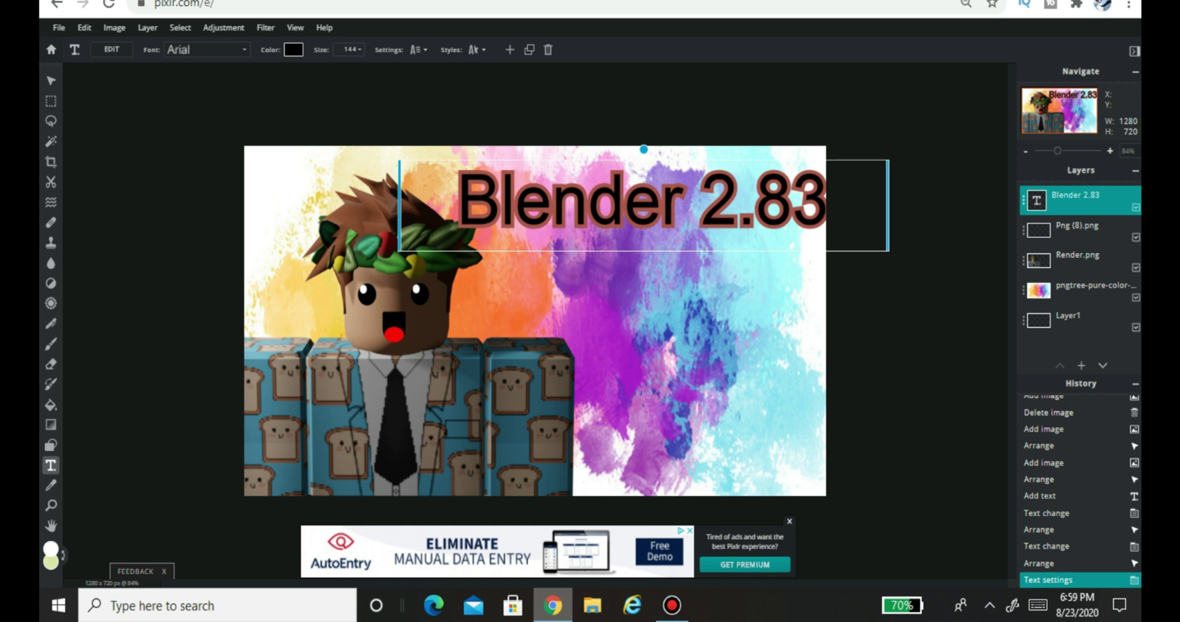
{"action": "left_click", "coordinate": [477, 50]}
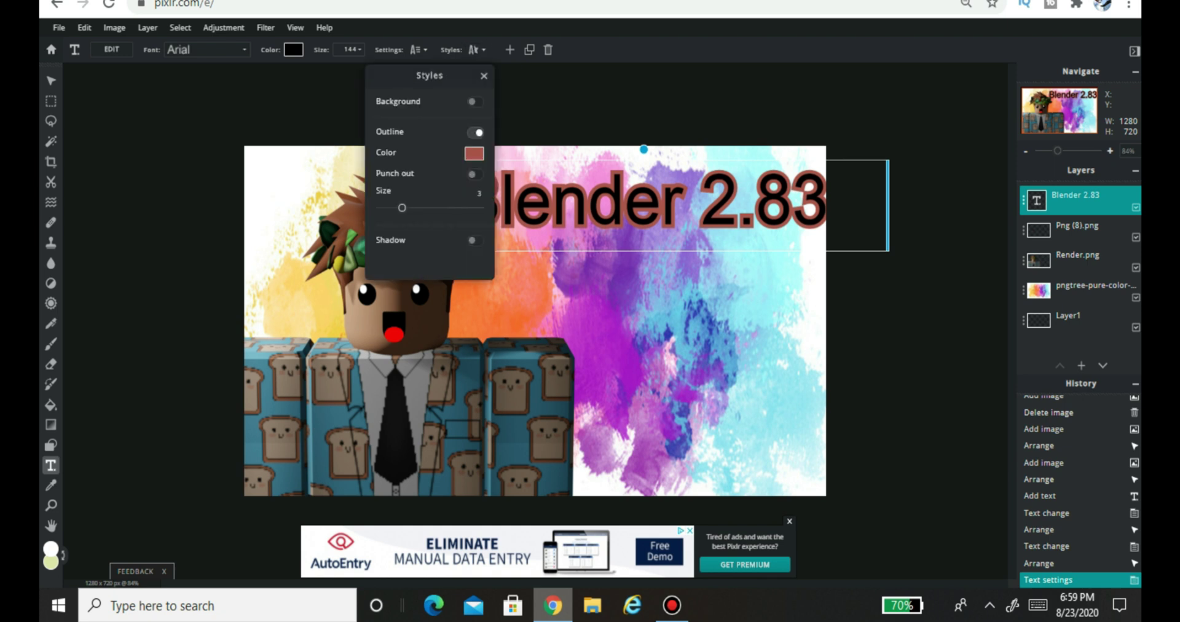
{"action": "left_click", "coordinate": [475, 101]}
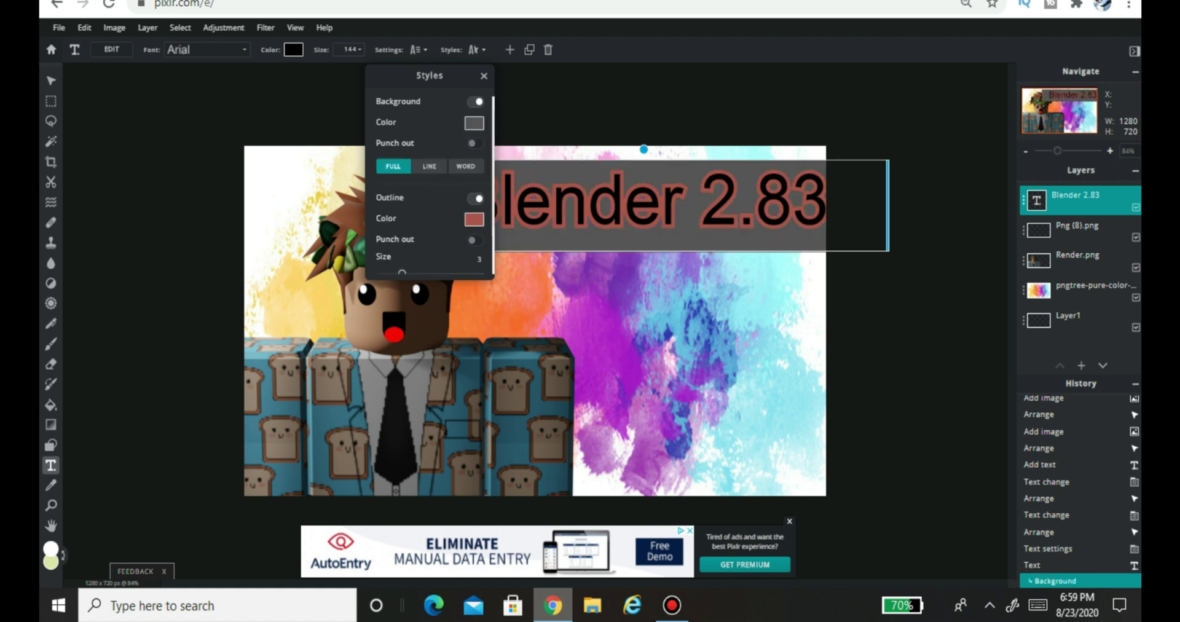
{"action": "left_click", "coordinate": [475, 101]}
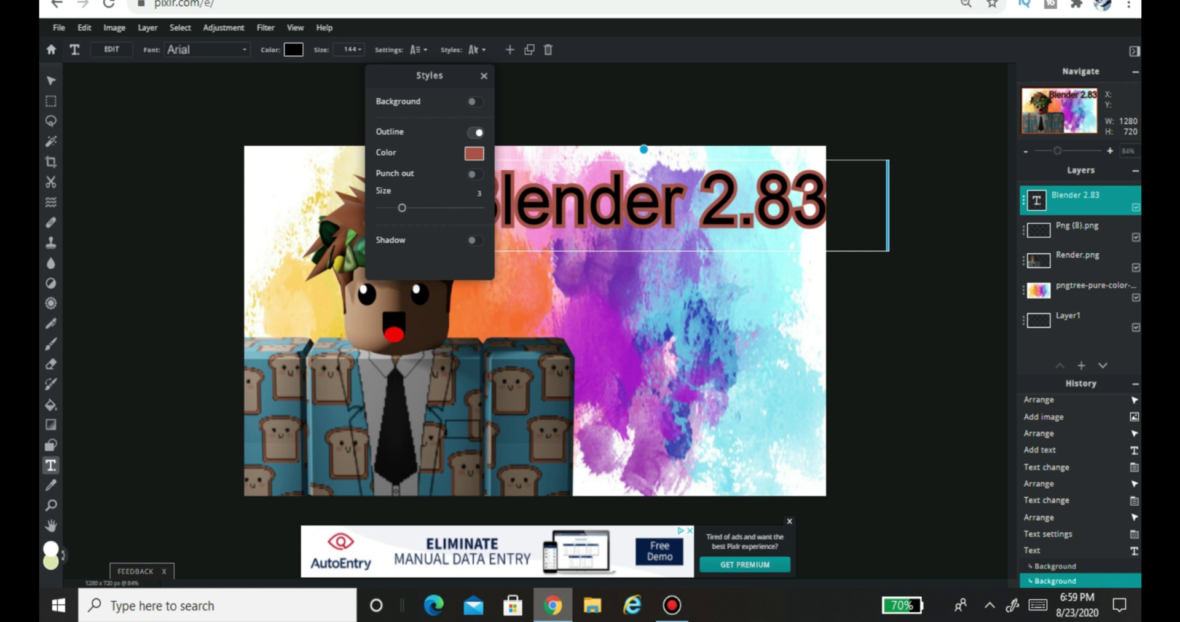
{"action": "mouse_move", "coordinate": [402, 208]}
{"action": "left_mouse_down"}
{"action": "mouse_move", "coordinate": [479, 208]}
{"action": "mouse_move", "coordinate": [405, 208]}
{"action": "left_mouse_up"}
{"action": "left_click", "coordinate": [475, 240]}
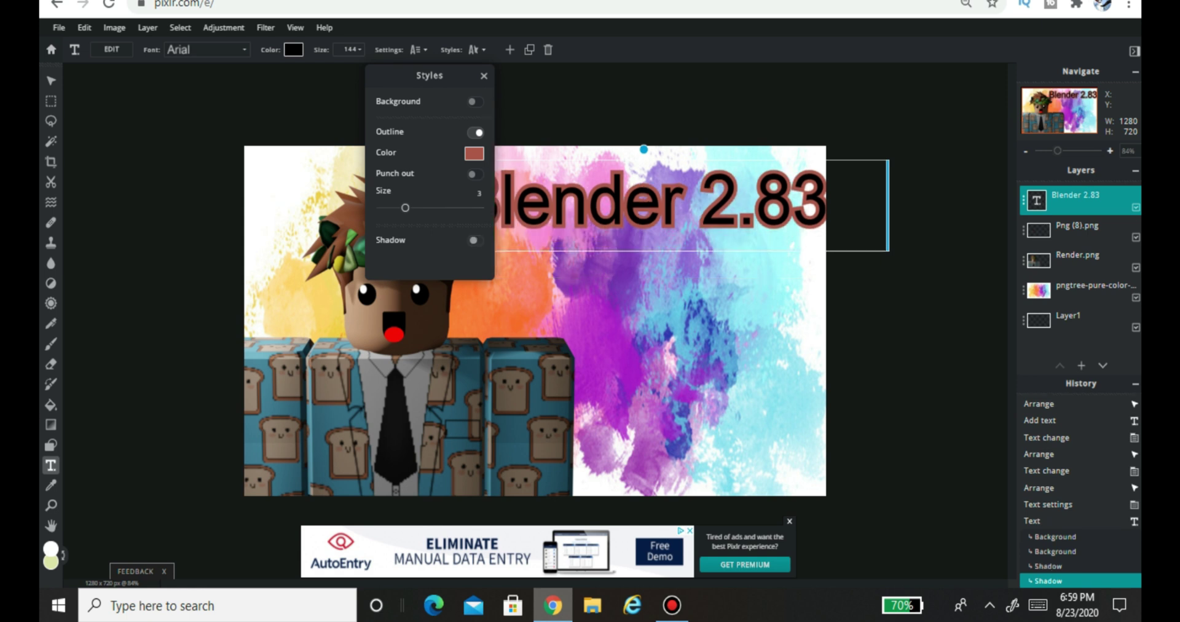
{"action": "left_click", "coordinate": [484, 76]}
- Save the finished picture as a 1280 × 720 JPG at high quality (100%) and download it
{"action": "left_click", "coordinate": [59, 27]}
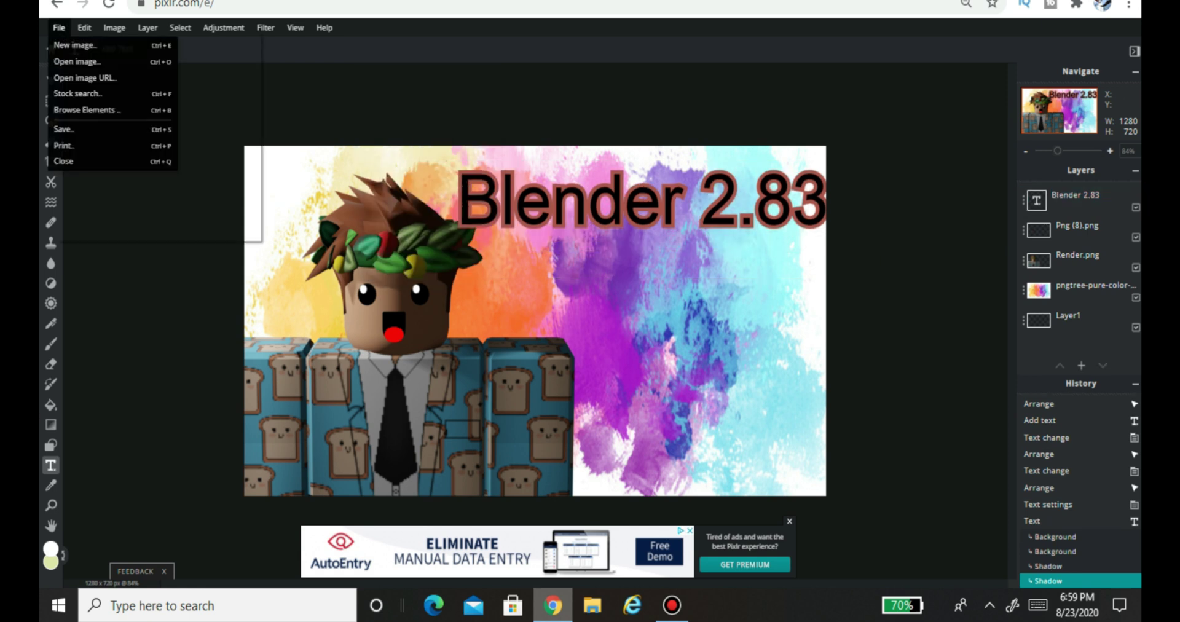
{"action": "right_click", "coordinate": [86, 111]}
{"action": "left_click", "coordinate": [86, 110]}
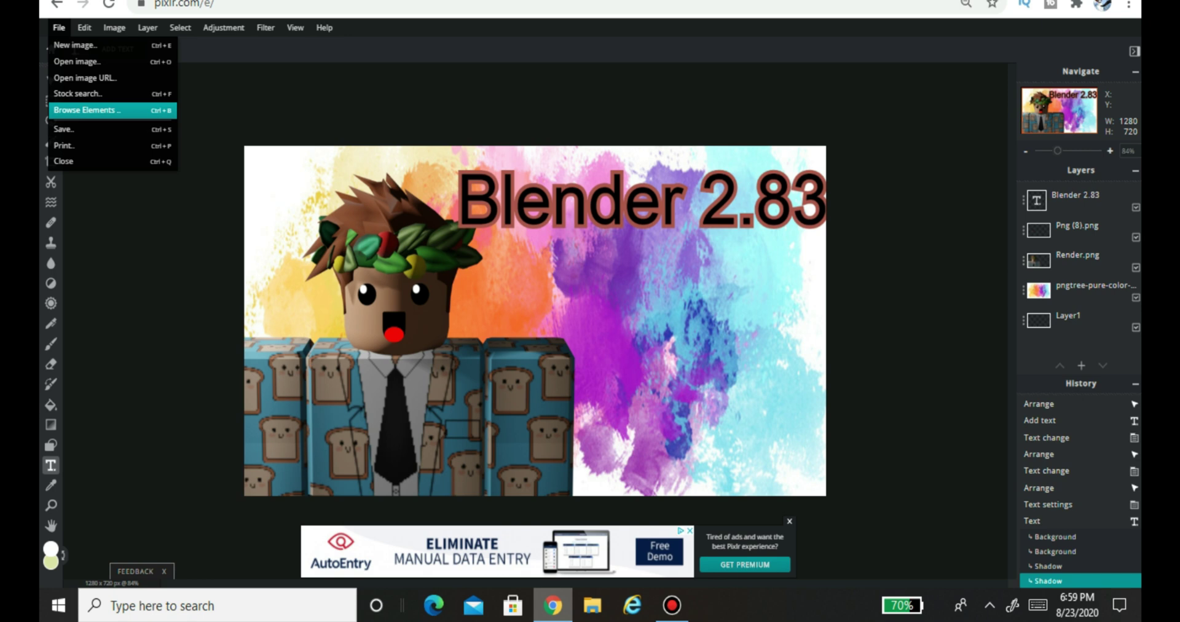
{"action": "left_click", "coordinate": [64, 129]}
{"action": "left_click", "coordinate": [265, 269]}
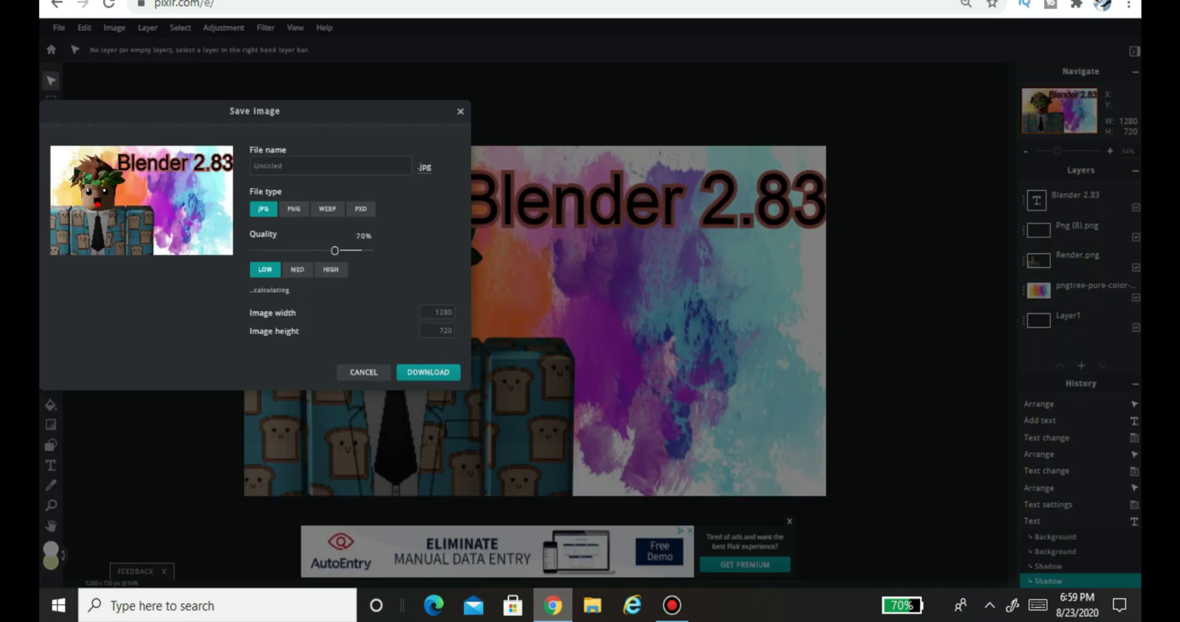
{"action": "left_click", "coordinate": [297, 269]}
{"action": "left_click", "coordinate": [330, 270]}
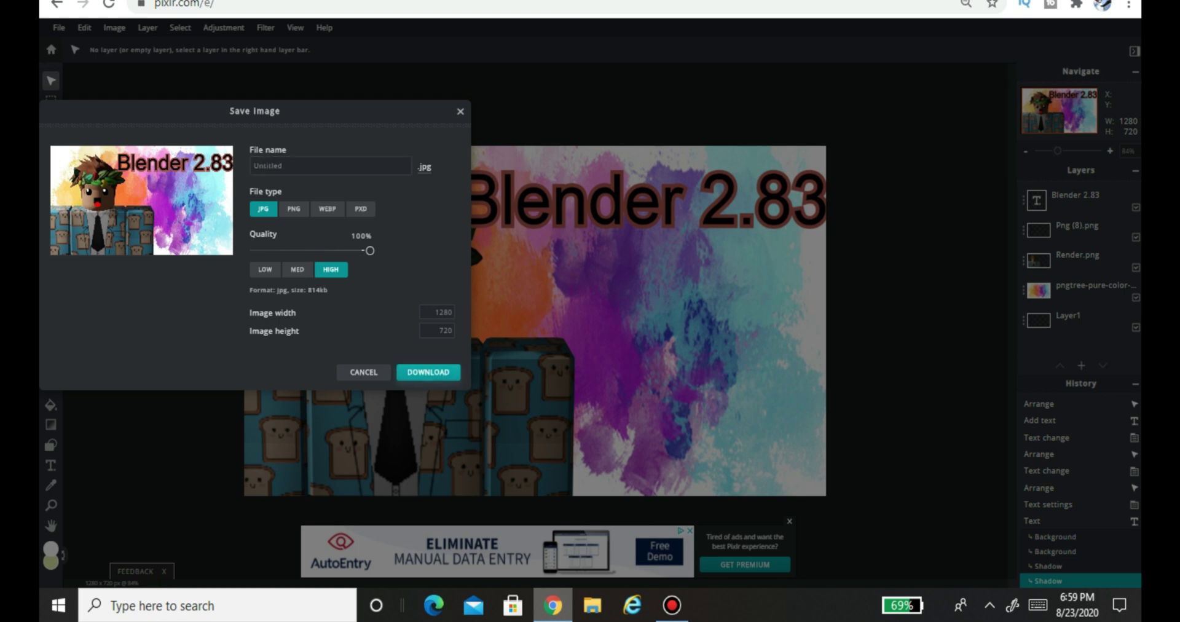
{"action": "left_click", "coordinate": [428, 372]}
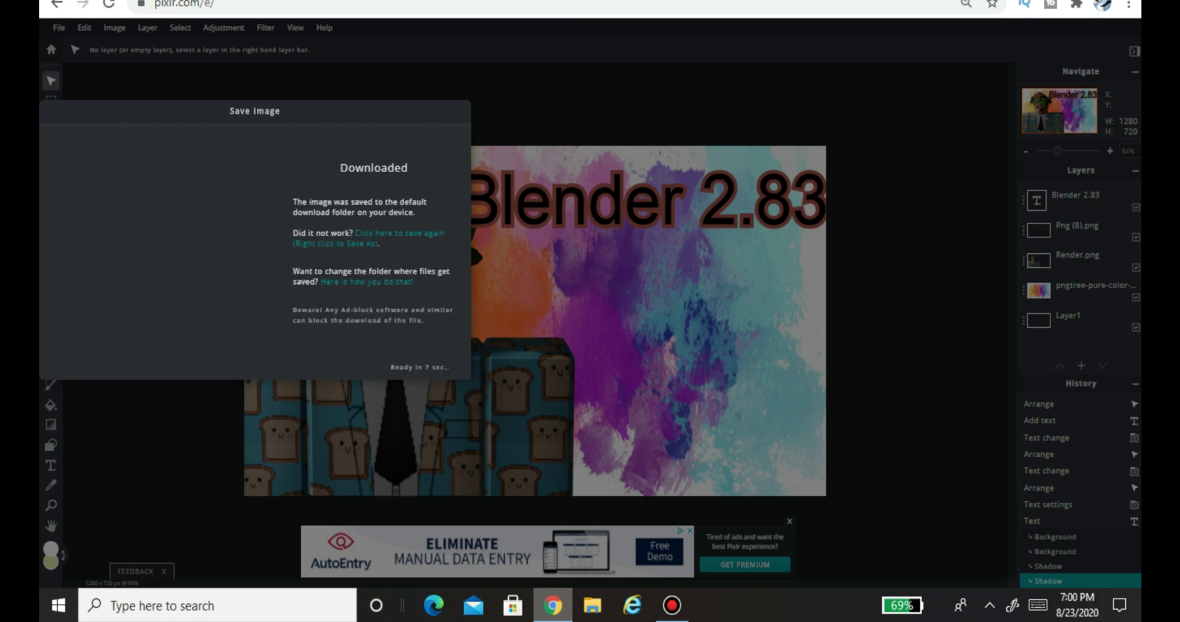